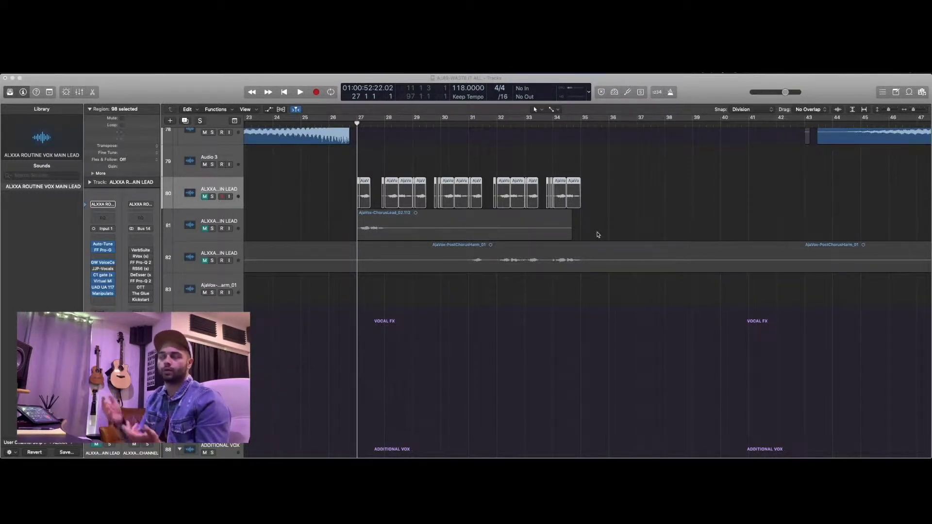
Step: Bypass all the active insert plug-ins on the main lead vocal channel strip
{"action": "left_click", "coordinate": [112, 270]}
{"action": "left_click", "coordinate": [105, 236]}
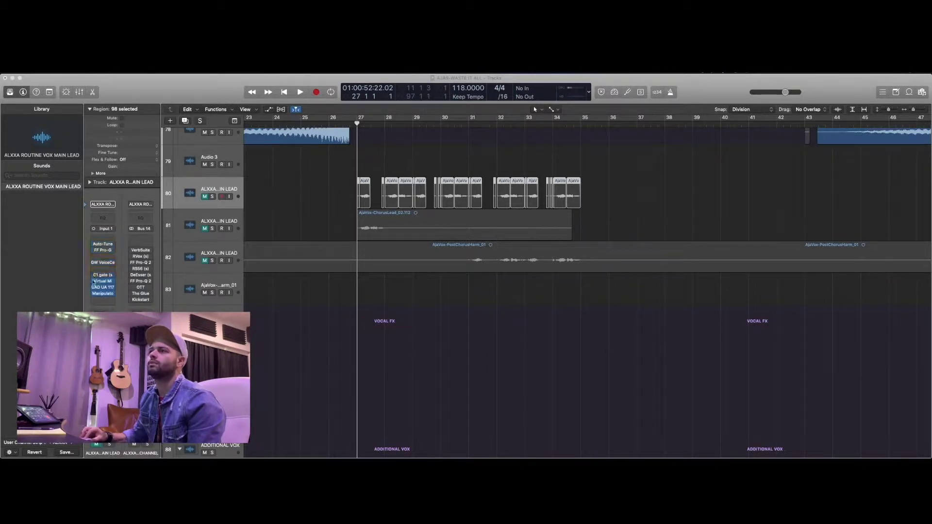
{"action": "left_click", "coordinate": [308, 191]}
Step: Play the arrangement from bar 25 to bar 28 with the track heights reduced to show more tracks
{"action": "scroll", "coordinate": [306, 189], "scroll_direction": "up", "scroll_amount": 10}
{"action": "left_click", "coordinate": [314, 121]}
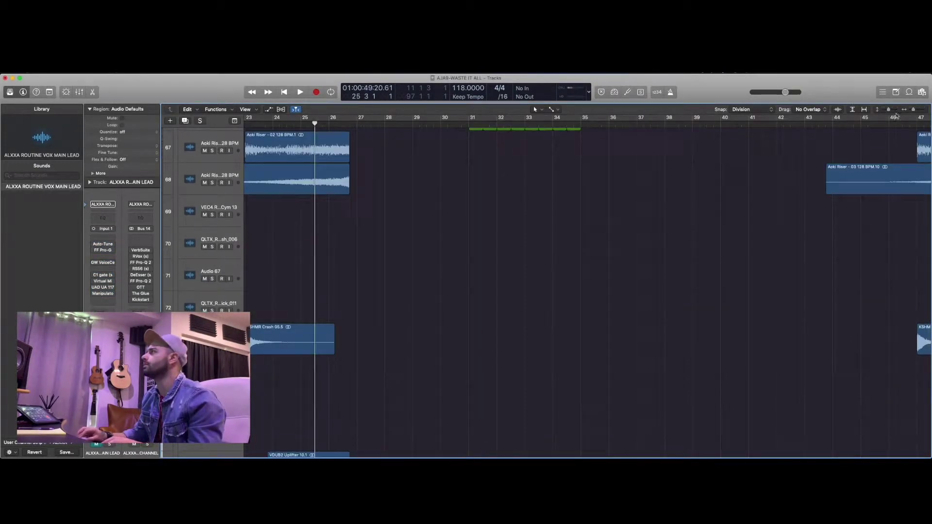
{"action": "left_click_drag", "start_coordinate": [889, 112], "coordinate": [883, 110]}
{"action": "key", "text": "space"}
{"action": "scroll", "coordinate": [401, 228], "scroll_direction": "down", "scroll_amount": 10}
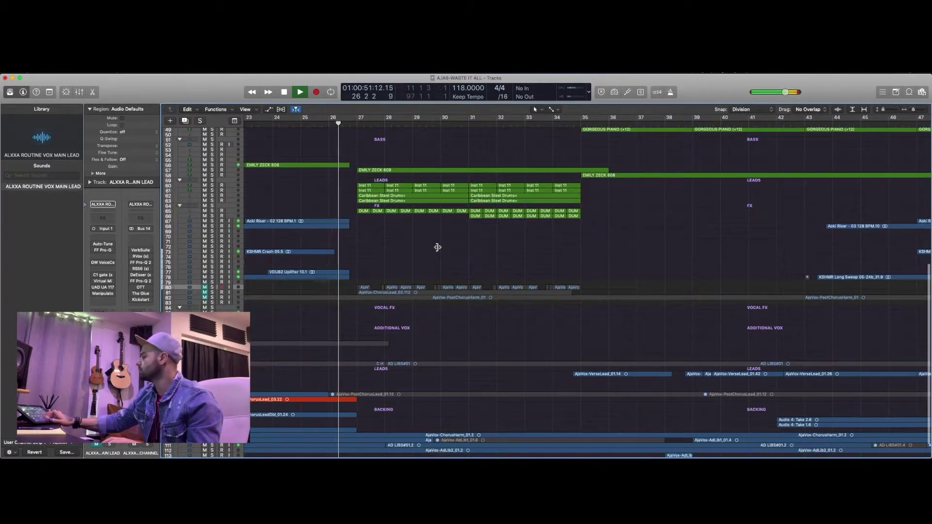
{"action": "scroll", "coordinate": [465, 262], "scroll_direction": "down", "scroll_amount": 3}
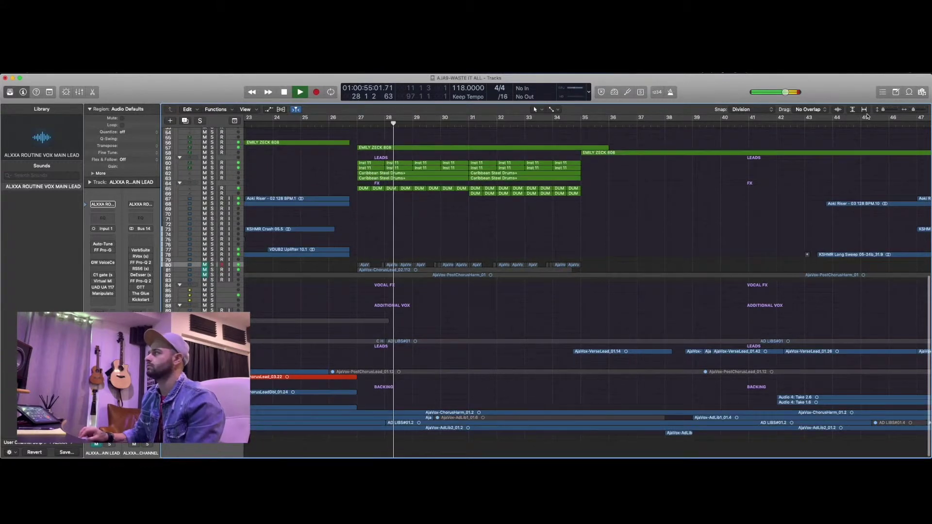
{"action": "left_click", "coordinate": [518, 216]}
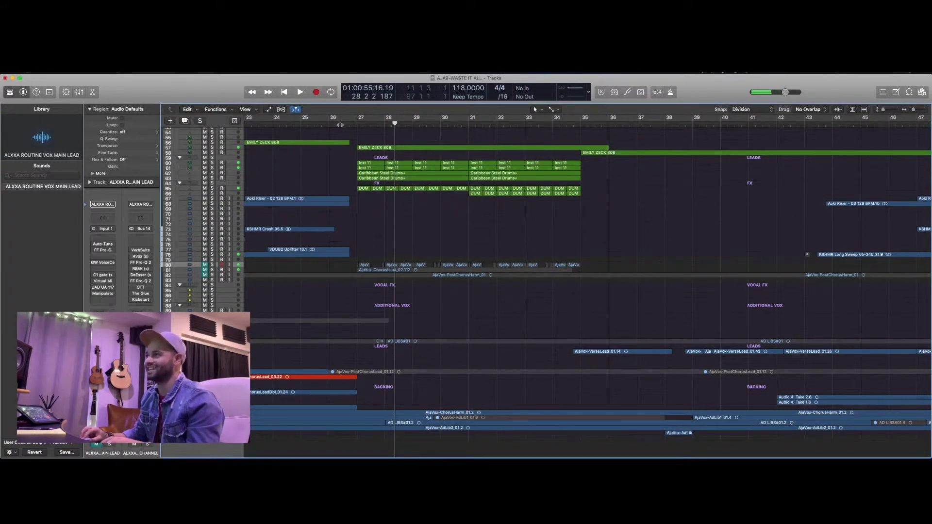
Step: Play the section again through bar 30 with the vocal tracks enlarged horizontally
{"action": "key", "text": "space"}
{"action": "key", "text": "super+Down"}
{"action": "key", "text": "super+Right"}
{"action": "scroll", "coordinate": [427, 258], "scroll_direction": "down", "scroll_amount": 3}
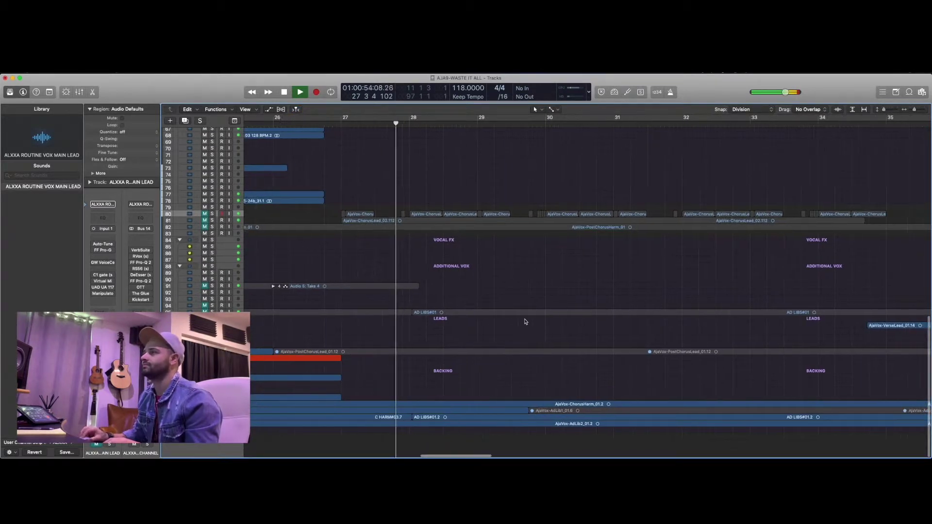
{"action": "key", "text": "super+Left"}
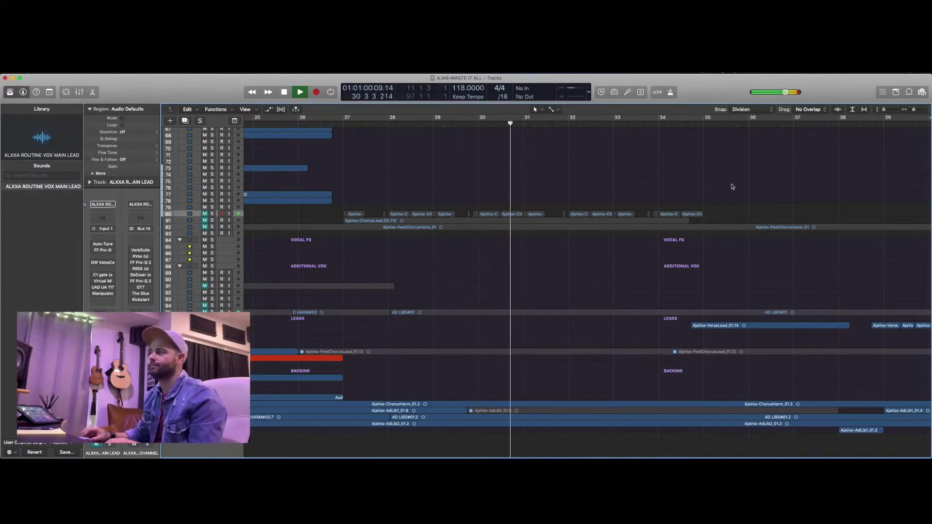
{"action": "key", "text": "space"}
Step: Solo lead vocal track 81 and play its ChorusLead region from bar 27 with the plug-ins bypassed
{"action": "left_click", "coordinate": [344, 124]}
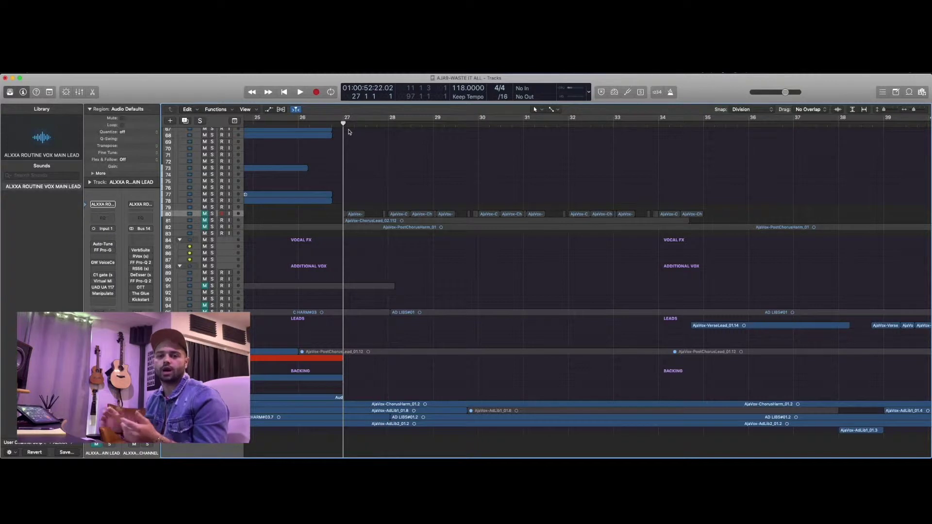
{"action": "left_click", "coordinate": [236, 223]}
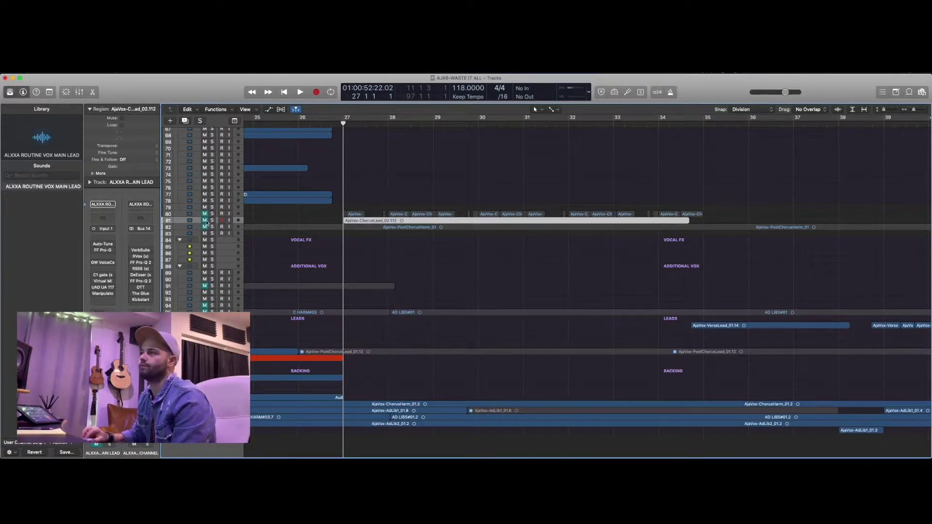
{"action": "left_click", "coordinate": [212, 220]}
{"action": "left_click_drag", "start_coordinate": [884, 109], "coordinate": [890, 111]}
{"action": "key", "text": "space"}
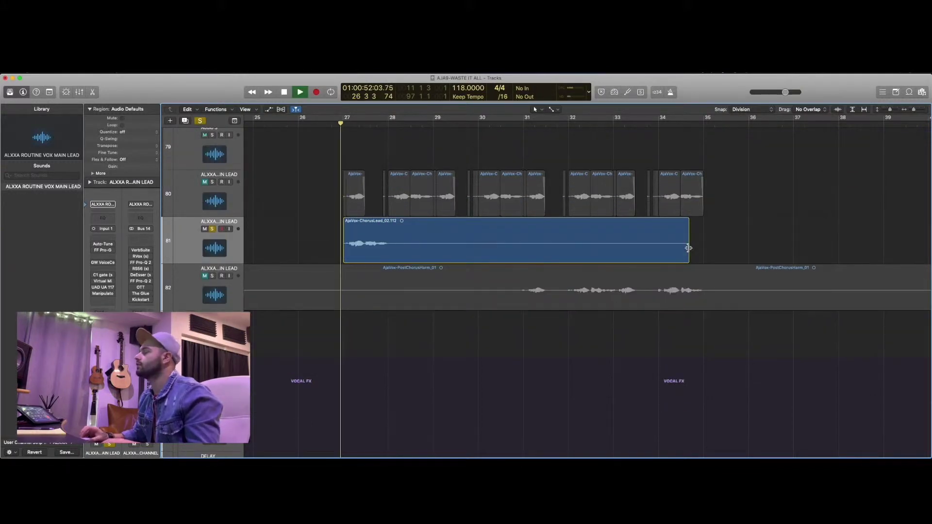
{"action": "left_click", "coordinate": [515, 243]}
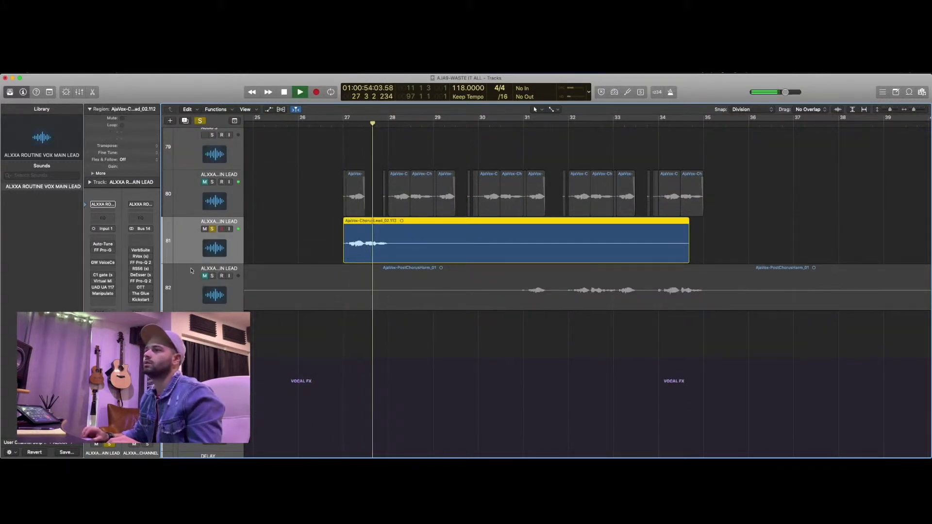
{"action": "key", "text": "space"}
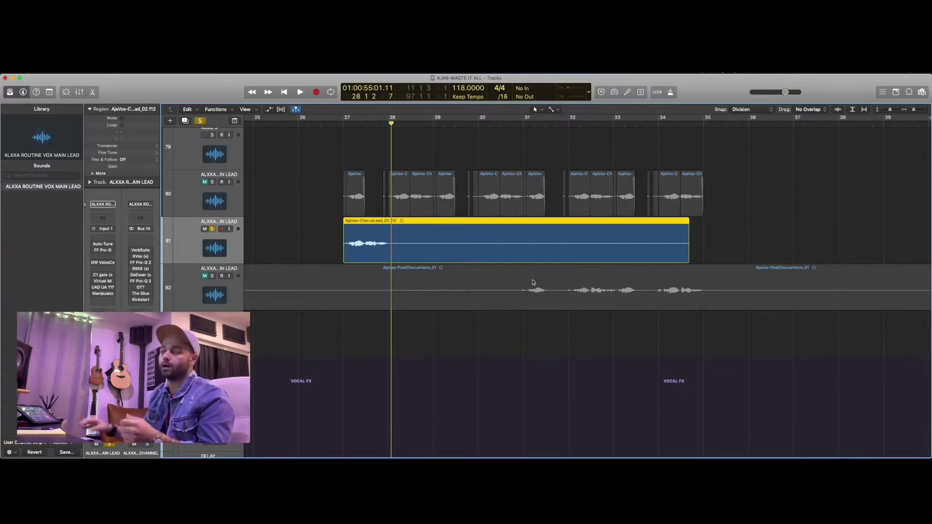
Step: Re-enable Auto-Tune and FF Pro-Q on track 81 and look at the EQ plug-in
{"action": "scroll", "coordinate": [532, 283], "scroll_direction": "up", "scroll_amount": 3}
{"action": "scroll", "coordinate": [533, 282], "scroll_direction": "right", "scroll_amount": 1}
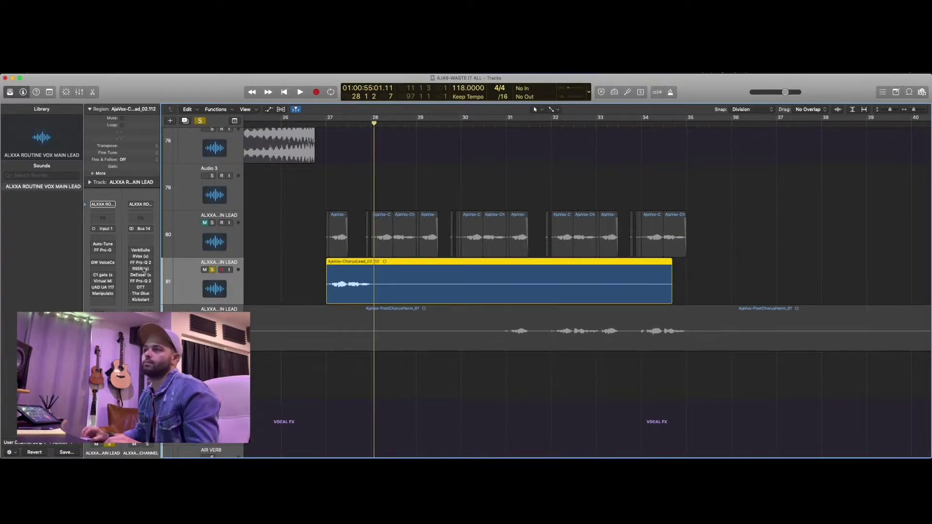
{"action": "left_click_drag", "start_coordinate": [93, 243], "coordinate": [94, 250]}
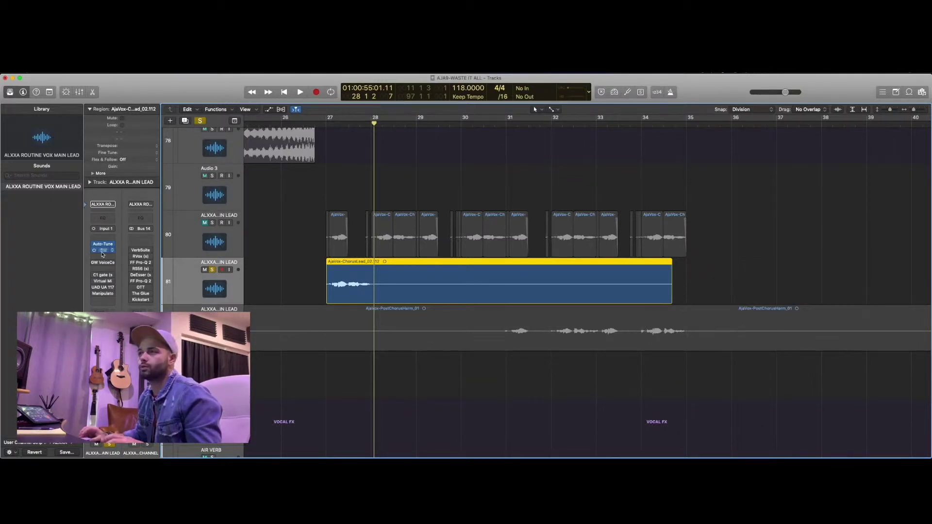
{"action": "left_click", "coordinate": [102, 253]}
{"action": "left_click", "coordinate": [10, 88]}
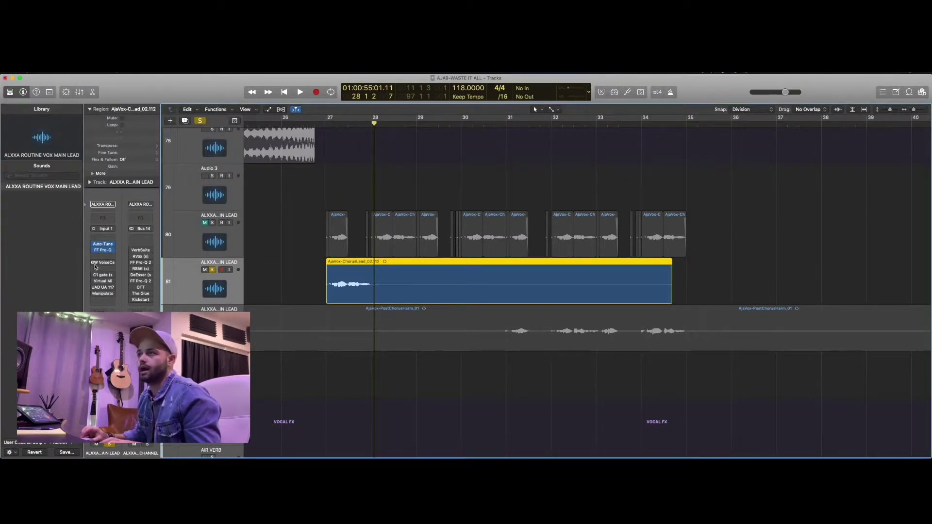
Step: Re-enable GW VoiceCentric, C1 gate, Virtual Mix Rack and UA 1176LN on track 81, viewing the plug-in settings
{"action": "left_click", "coordinate": [97, 264]}
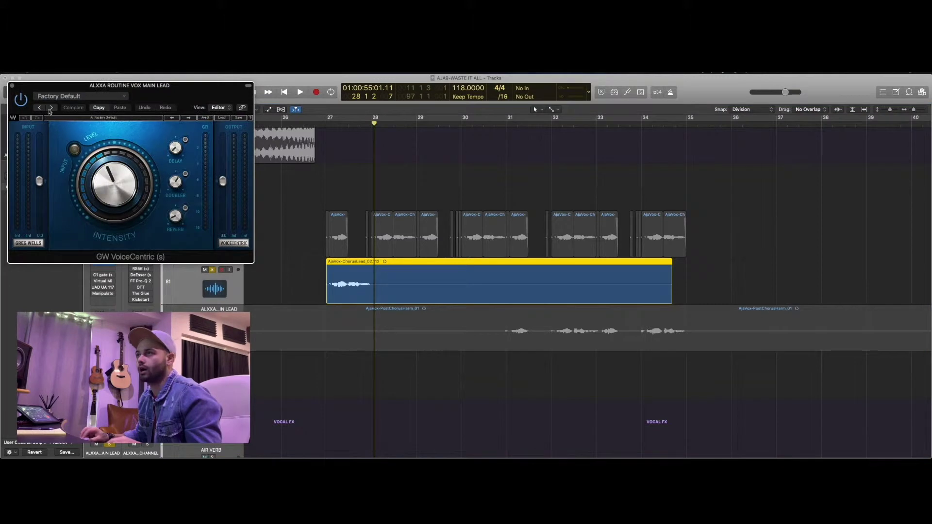
{"action": "left_click", "coordinate": [12, 86]}
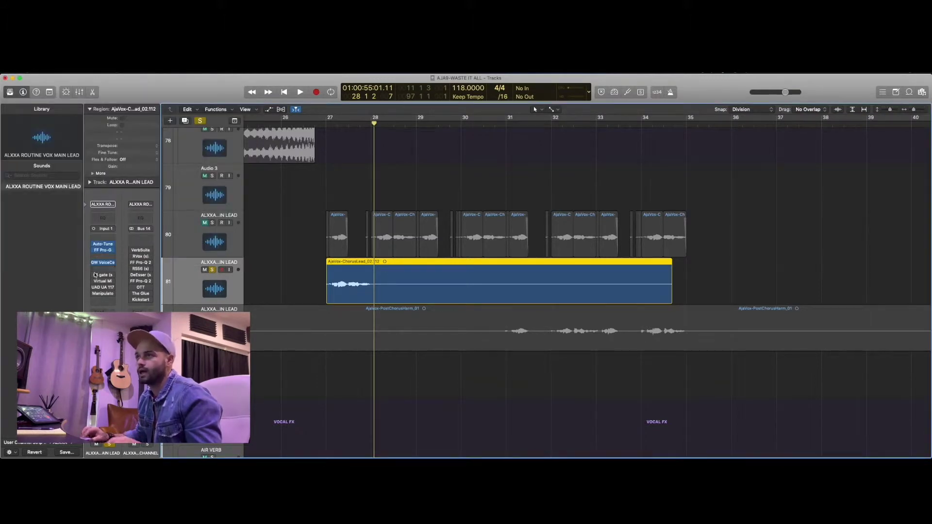
{"action": "left_click", "coordinate": [103, 282]}
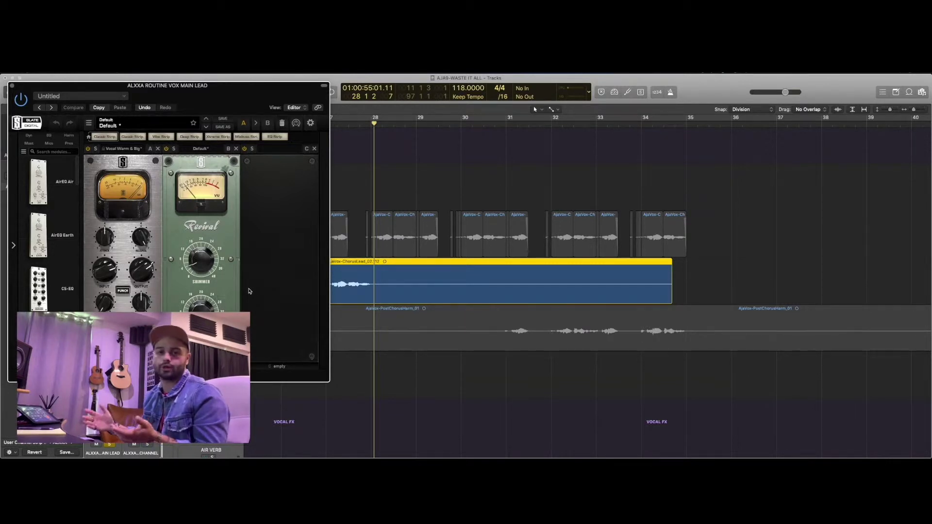
{"action": "left_click", "coordinate": [12, 85]}
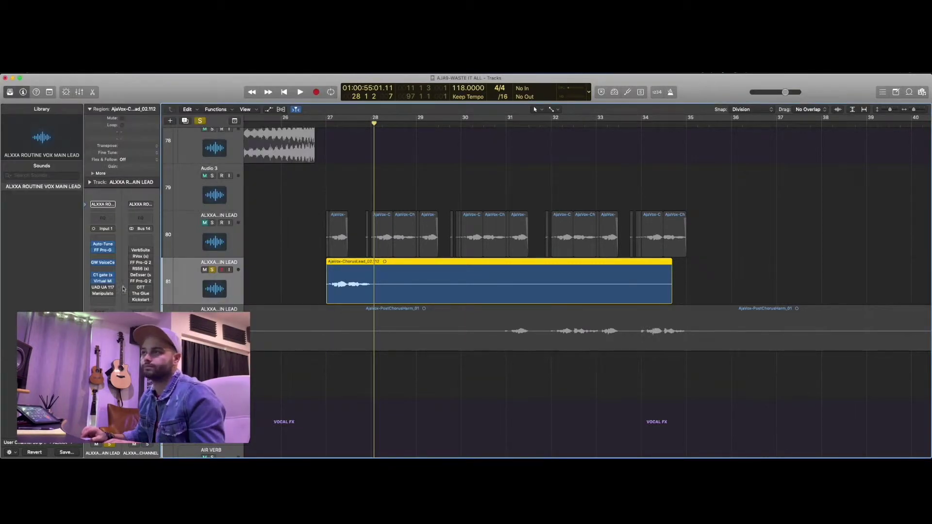
{"action": "left_click", "coordinate": [101, 287]}
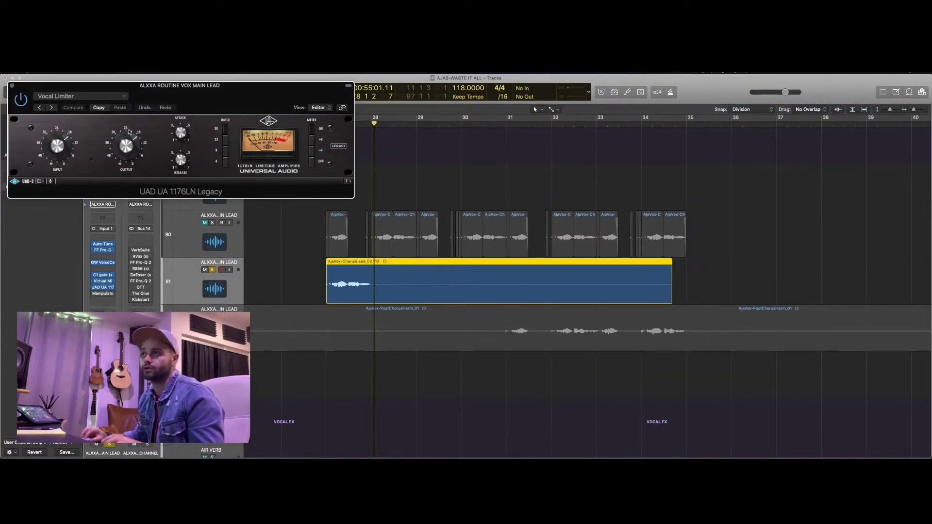
{"action": "left_click", "coordinate": [13, 86]}
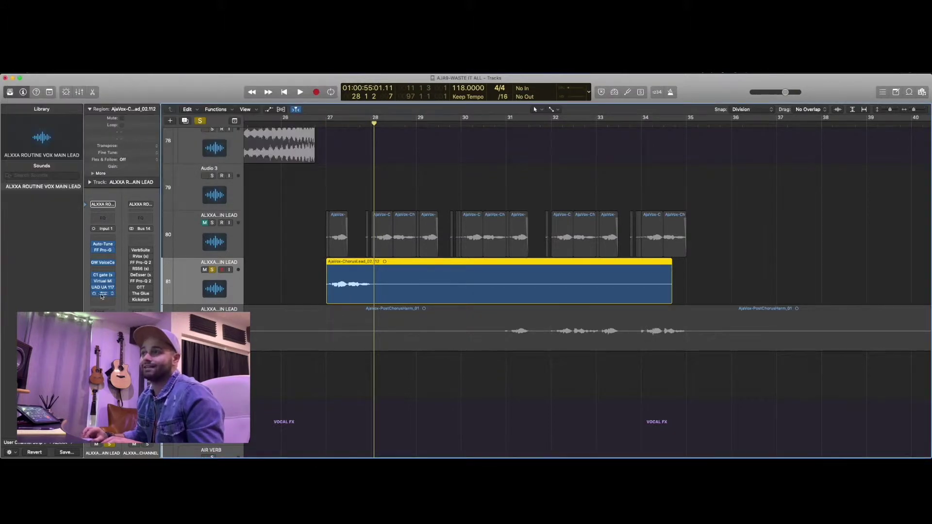
Step: Enable Manipulator on track 81, load its Capricious preset from Morphs, and move the plug-in window clear of the channel strips
{"action": "left_click", "coordinate": [100, 294]}
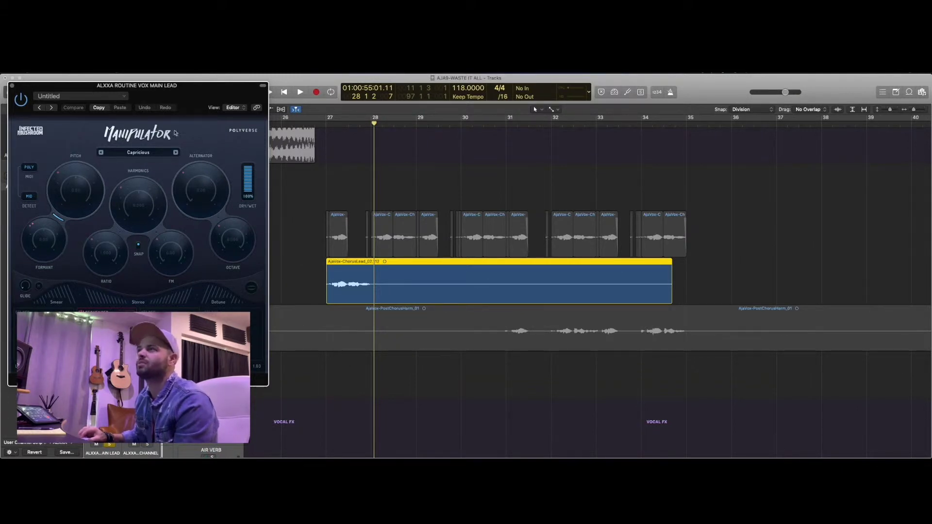
{"action": "left_click", "coordinate": [153, 152]}
{"action": "mouse_move", "coordinate": [149, 178]}
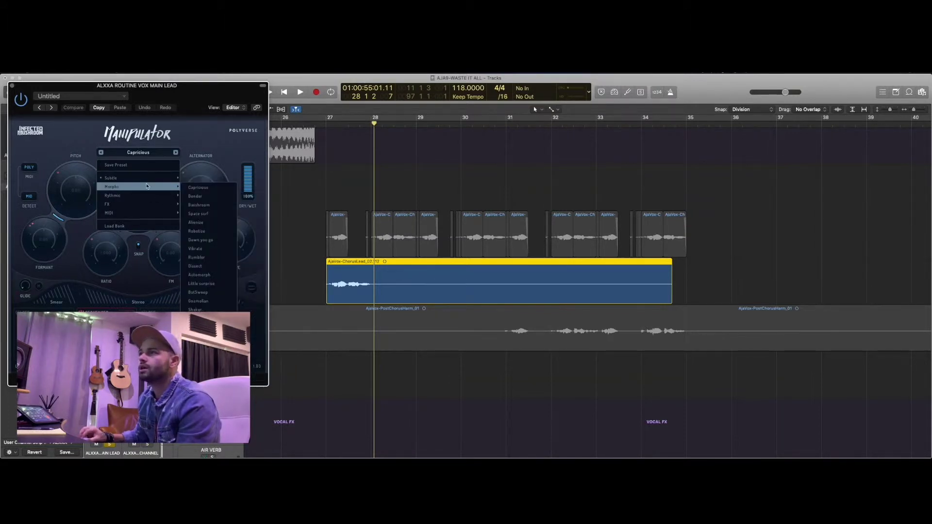
{"action": "left_click", "coordinate": [207, 188]}
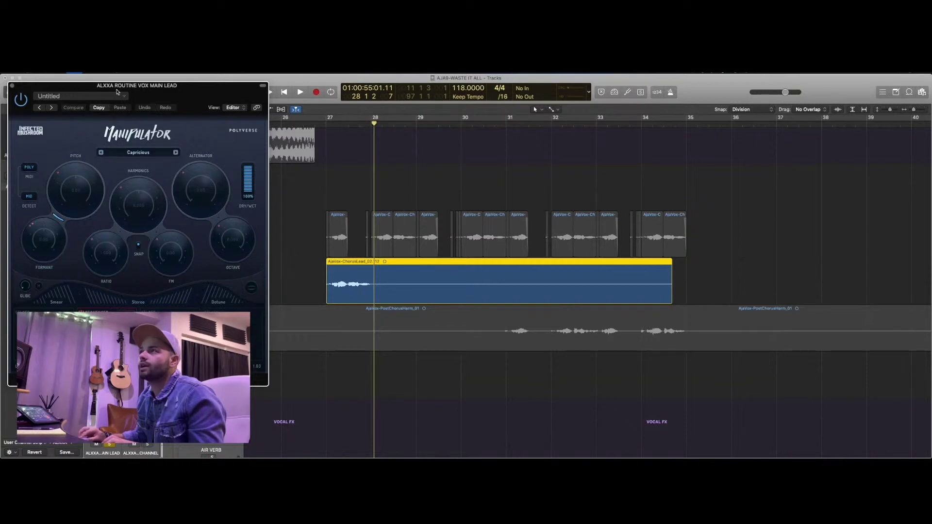
{"action": "left_click_drag", "start_coordinate": [87, 113], "coordinate": [504, 142]}
Step: Check the Manipulator settings on lead vocal track 80 against those of track 81, closing both plug-in windows
{"action": "left_click", "coordinate": [184, 238]}
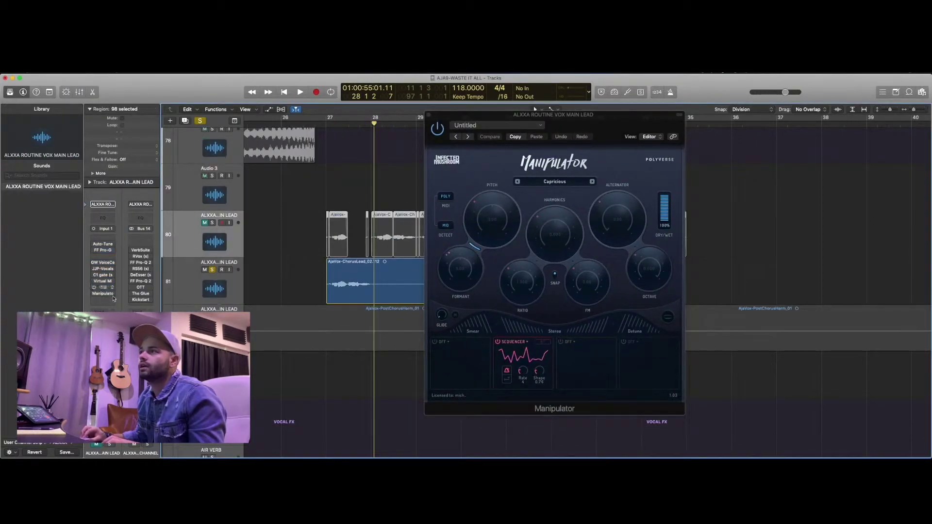
{"action": "left_click", "coordinate": [103, 294]}
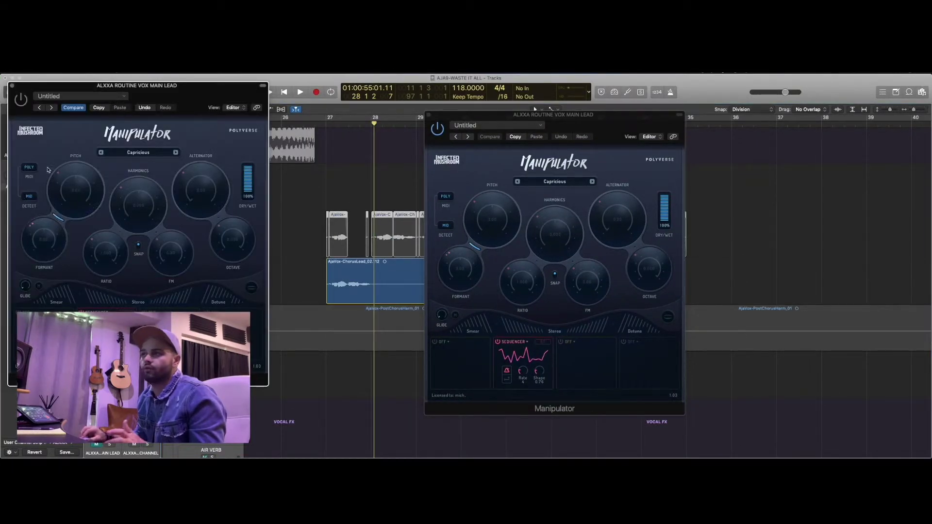
{"action": "left_click", "coordinate": [12, 86]}
{"action": "left_click_drag", "start_coordinate": [476, 116], "coordinate": [447, 117]}
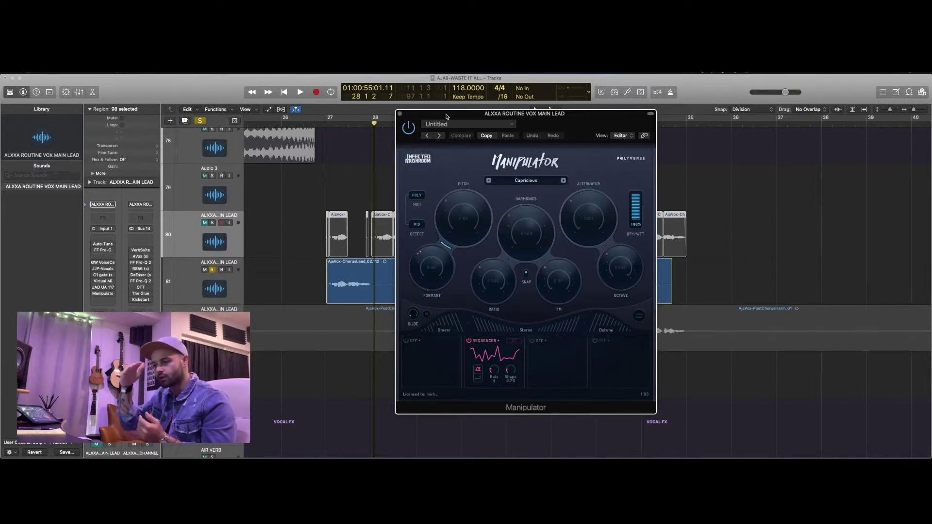
{"action": "left_click", "coordinate": [399, 113]}
Step: Play the soloed ChorusLead region on track 81 from bar 27 with its insert plug-ins enabled
{"action": "left_click", "coordinate": [273, 301]}
{"action": "scroll", "coordinate": [273, 301], "scroll_direction": "down", "scroll_amount": 2}
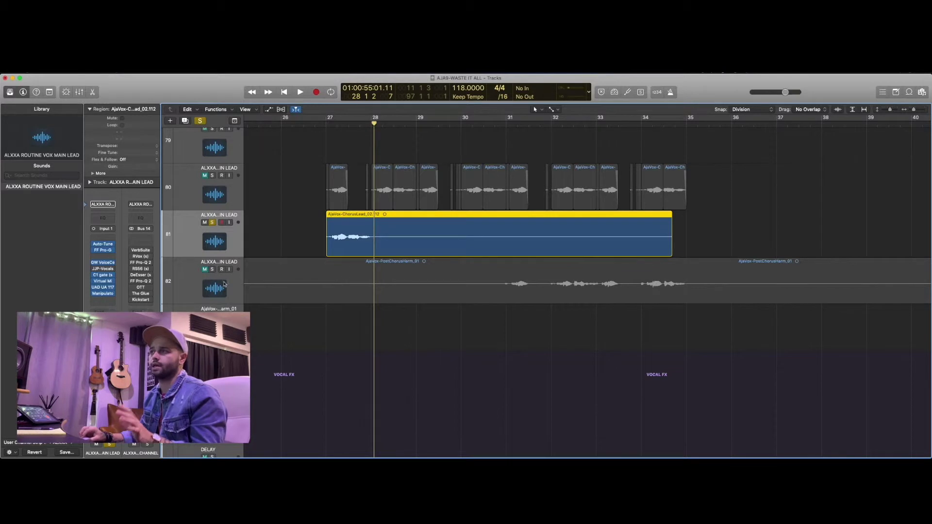
{"action": "left_click", "coordinate": [326, 123]}
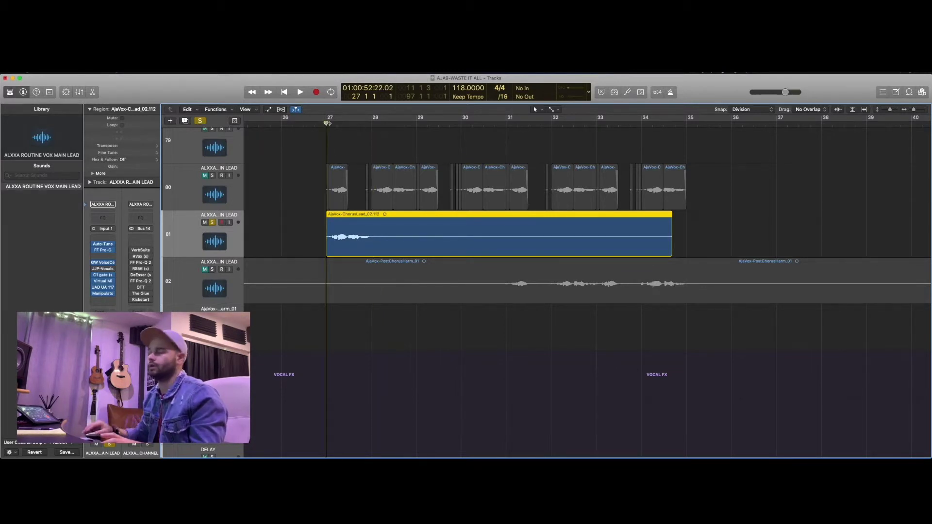
{"action": "key", "text": "space"}
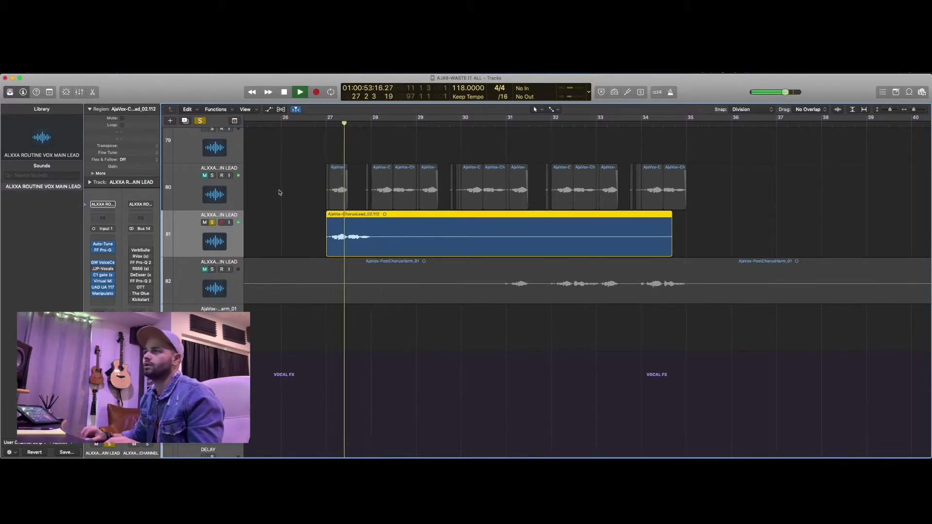
{"action": "key", "text": "space"}
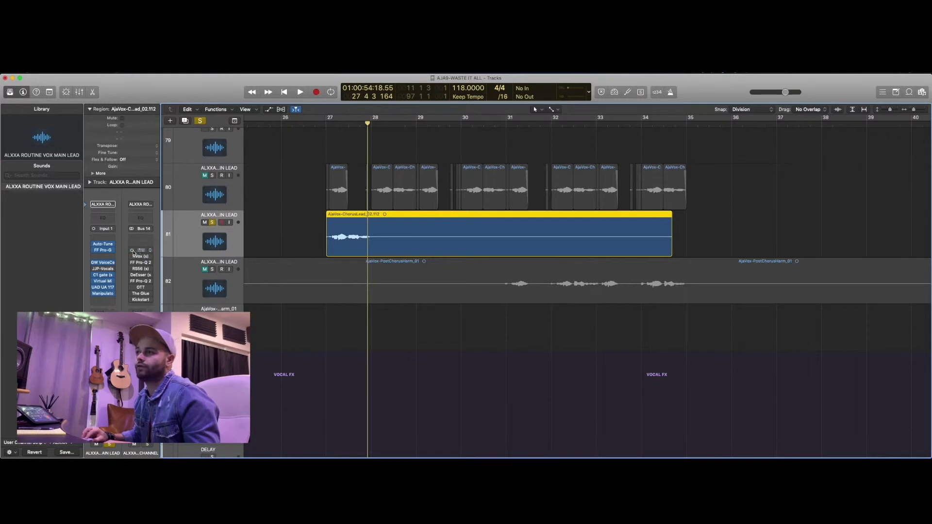
Step: Re-enable VerbSuite Classics on the Bus 14 vocal channel and move its window clear of the channel strips
{"action": "left_click", "coordinate": [140, 250]}
{"action": "left_click_drag", "start_coordinate": [137, 91], "coordinate": [272, 95]}
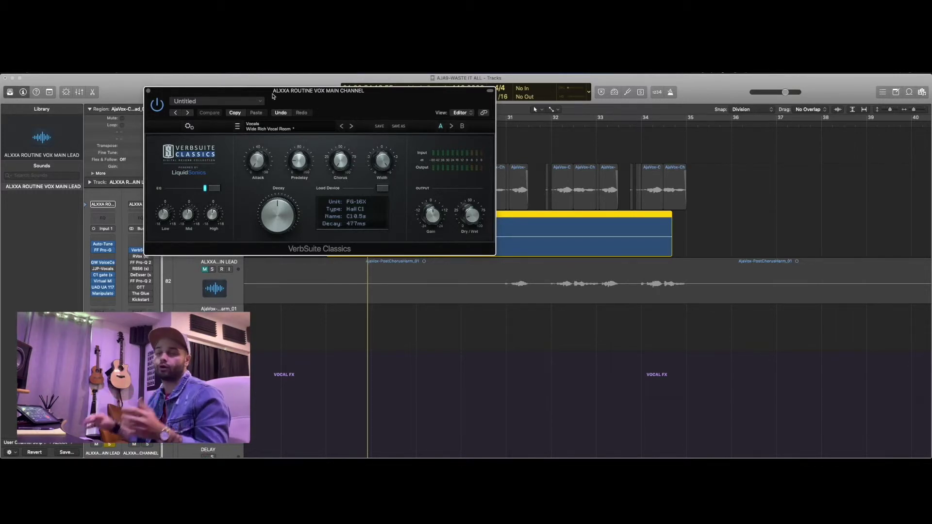
{"action": "left_click_drag", "start_coordinate": [192, 92], "coordinate": [456, 102]}
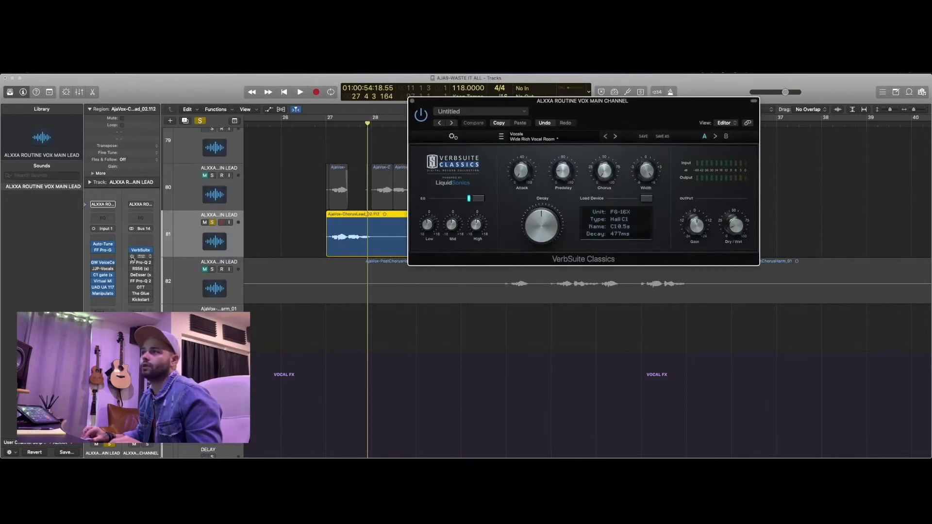
Step: Re-enable RVox and the first FF Pro-Q 2 on the vocal bus, view their settings and close both windows
{"action": "left_click", "coordinate": [141, 255]}
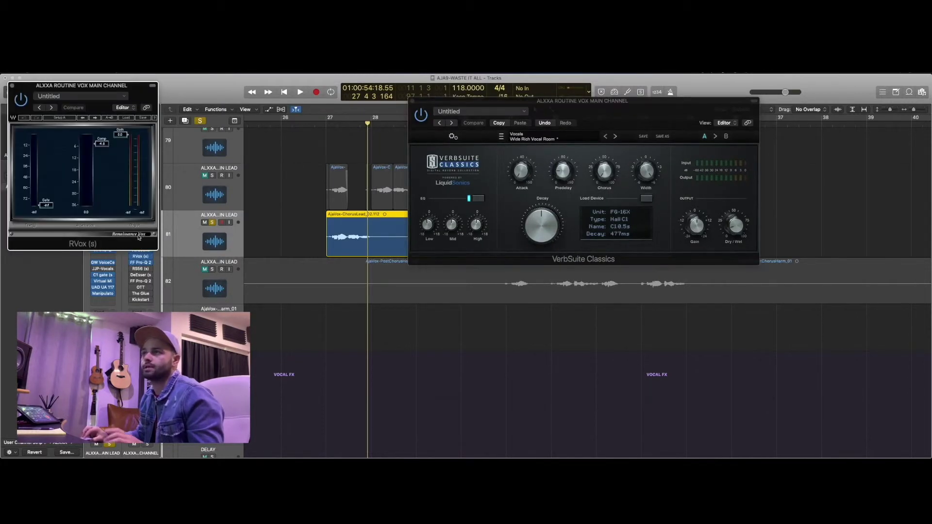
{"action": "left_click", "coordinate": [142, 269]}
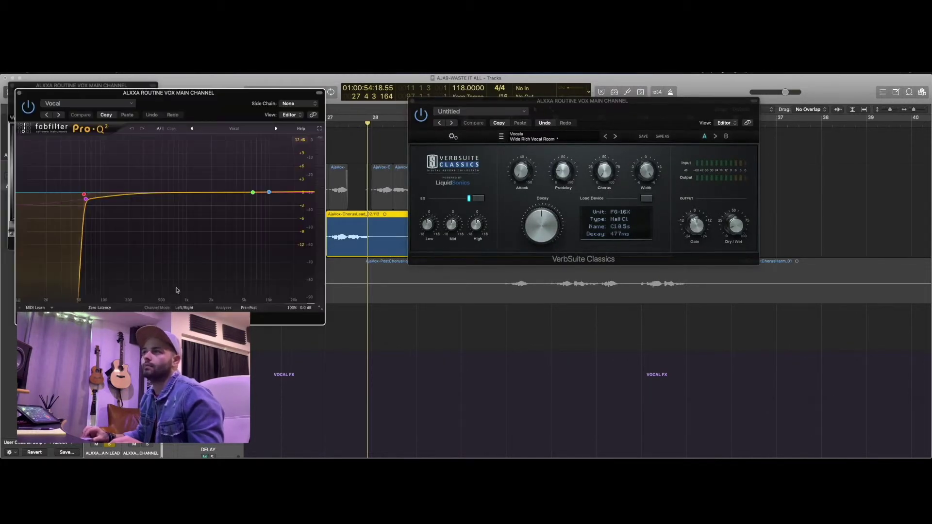
{"action": "left_click", "coordinate": [20, 94]}
{"action": "left_click", "coordinate": [13, 86]}
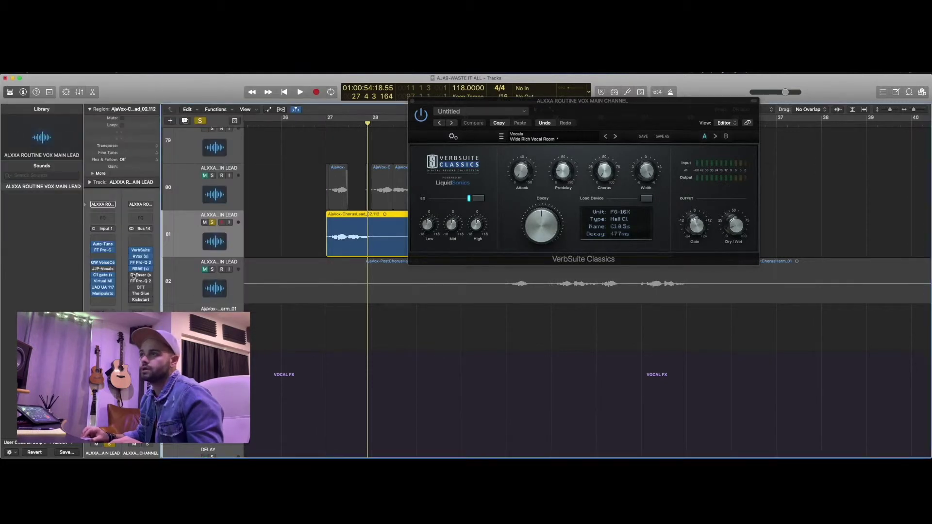
Step: Re-enable RS56 and DeEsser on the vocal bus, viewing their settings and closing their windows
{"action": "left_click", "coordinate": [142, 269]}
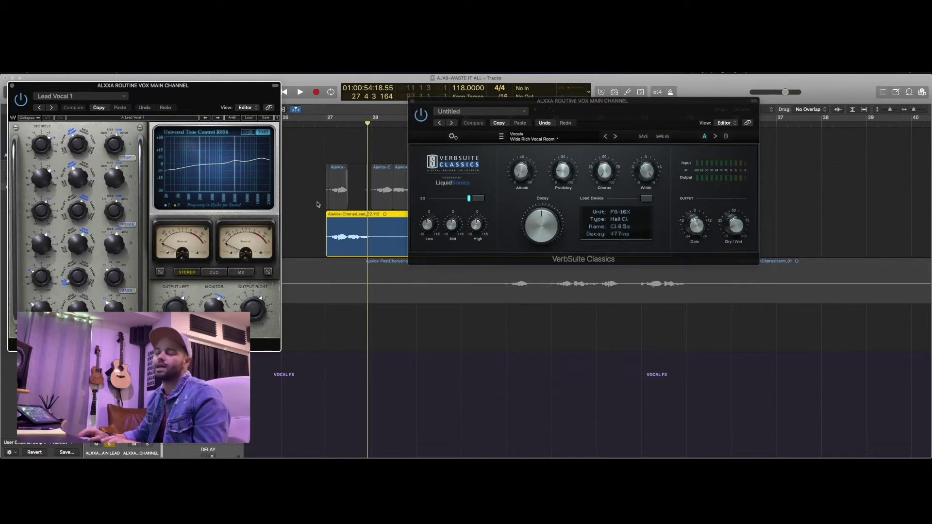
{"action": "left_click_drag", "start_coordinate": [451, 102], "coordinate": [409, 186]}
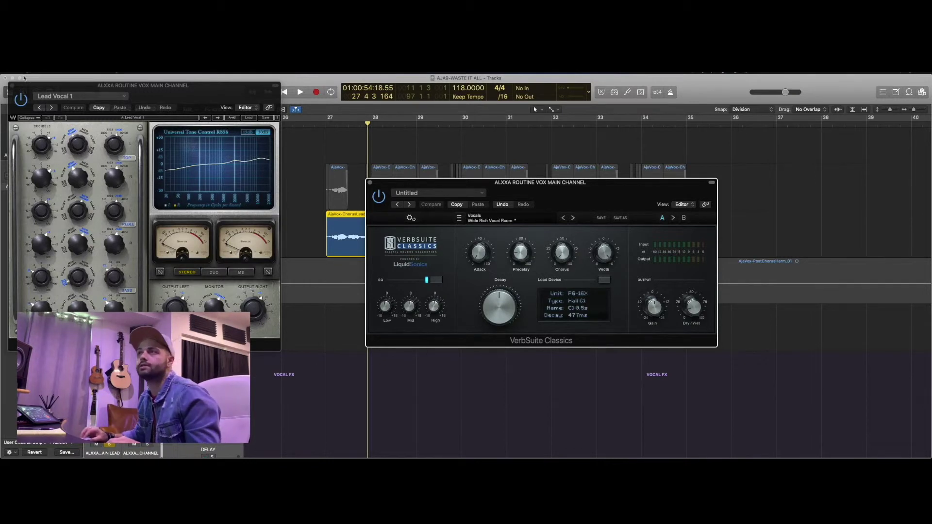
{"action": "left_click", "coordinate": [13, 87]}
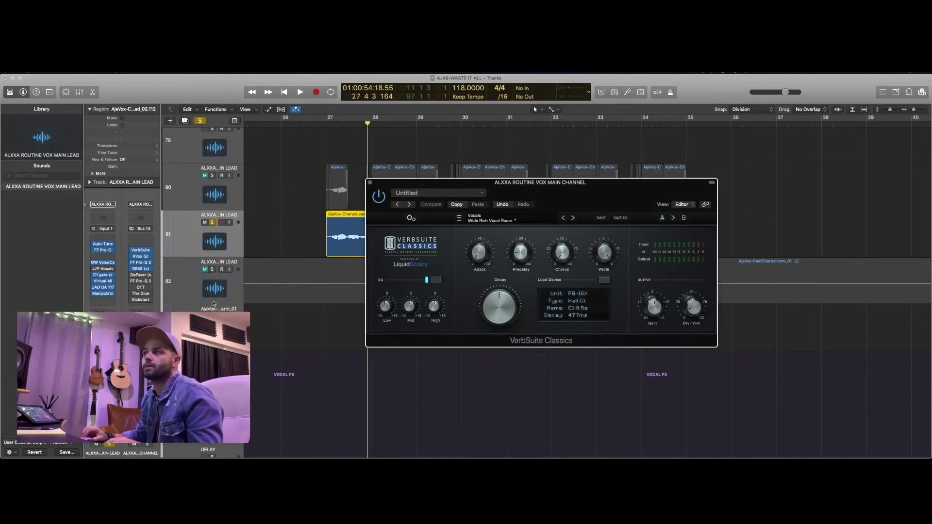
{"action": "left_click", "coordinate": [141, 275]}
{"action": "key", "text": "super+w"}
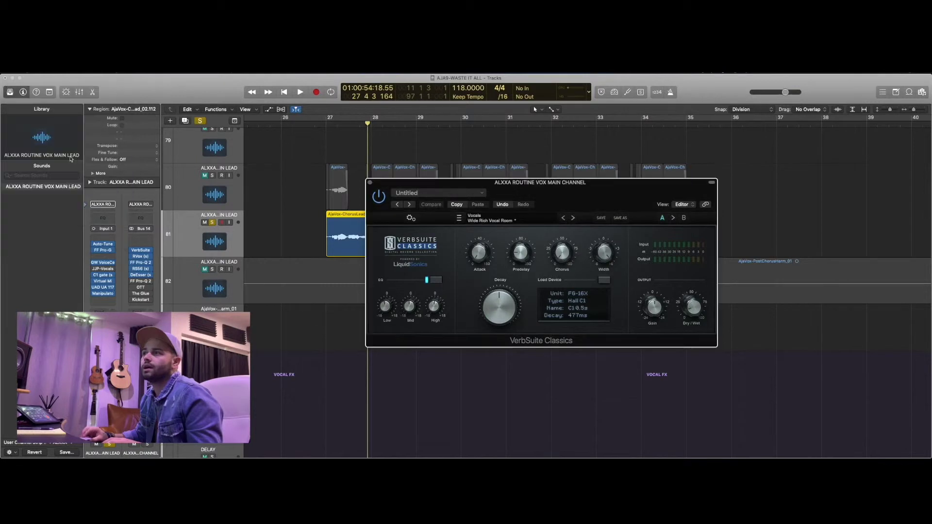
Step: Re-enable the second FF Pro-Q 2 and OTT on the vocal bus, viewing and closing each plug-in window
{"action": "left_click", "coordinate": [140, 281]}
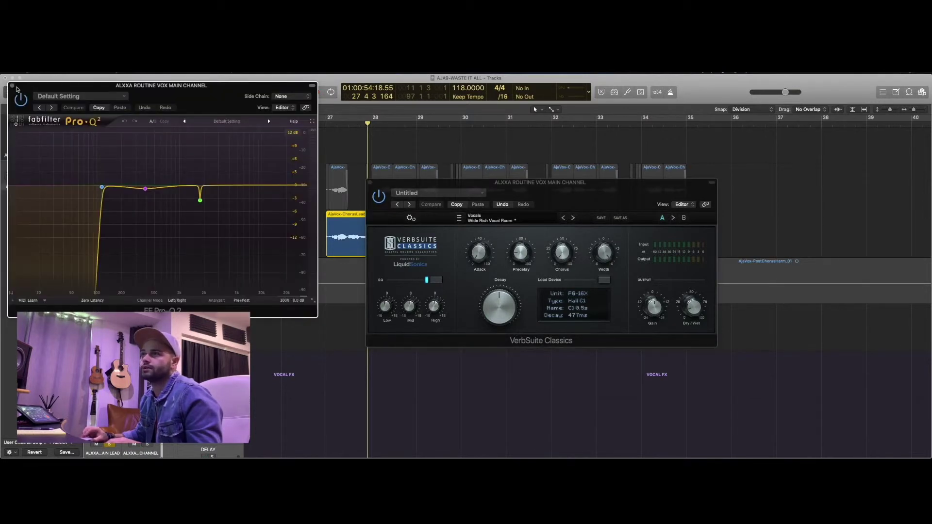
{"action": "left_click", "coordinate": [13, 88]}
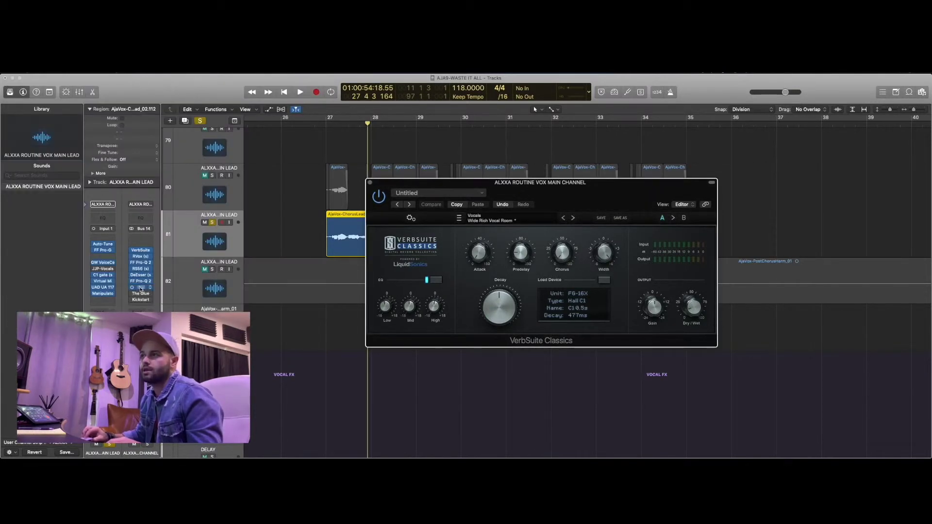
{"action": "left_click", "coordinate": [140, 287]}
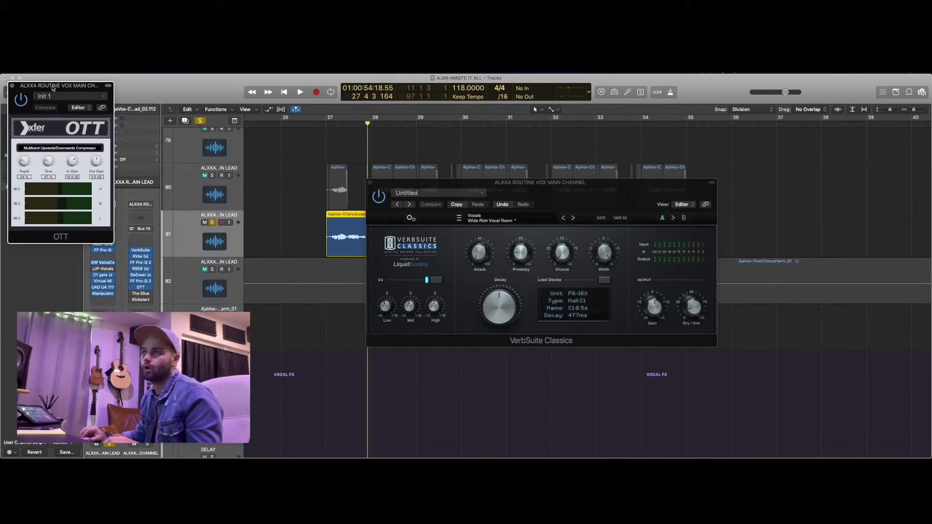
{"action": "left_click", "coordinate": [11, 86]}
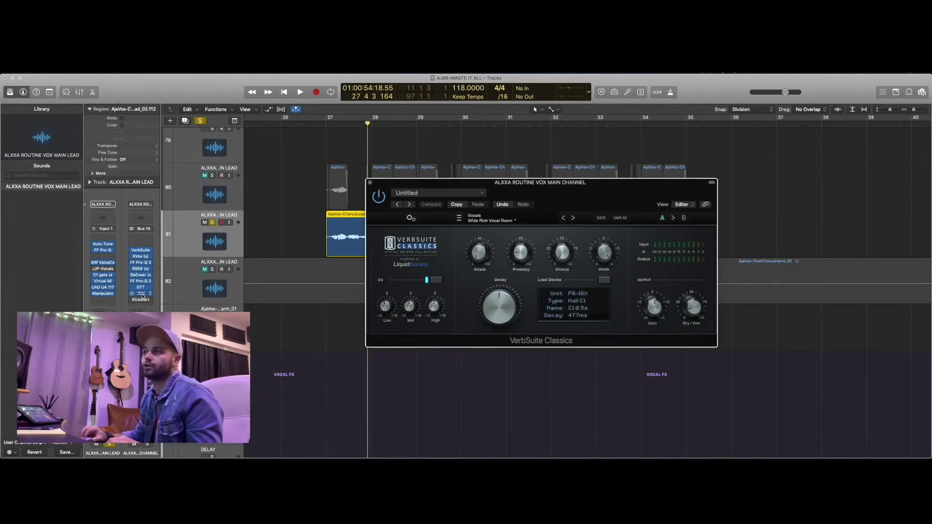
Step: Re-enable The Glue and Kickstart at the end of the vocal bus chain, viewing and closing each plug-in window
{"action": "left_click", "coordinate": [140, 294]}
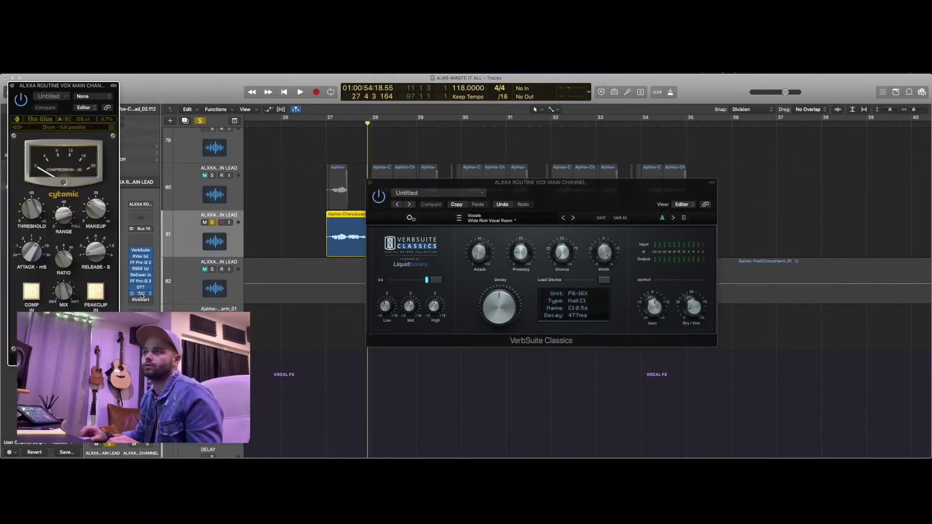
{"action": "left_click", "coordinate": [12, 86]}
{"action": "left_click", "coordinate": [141, 299]}
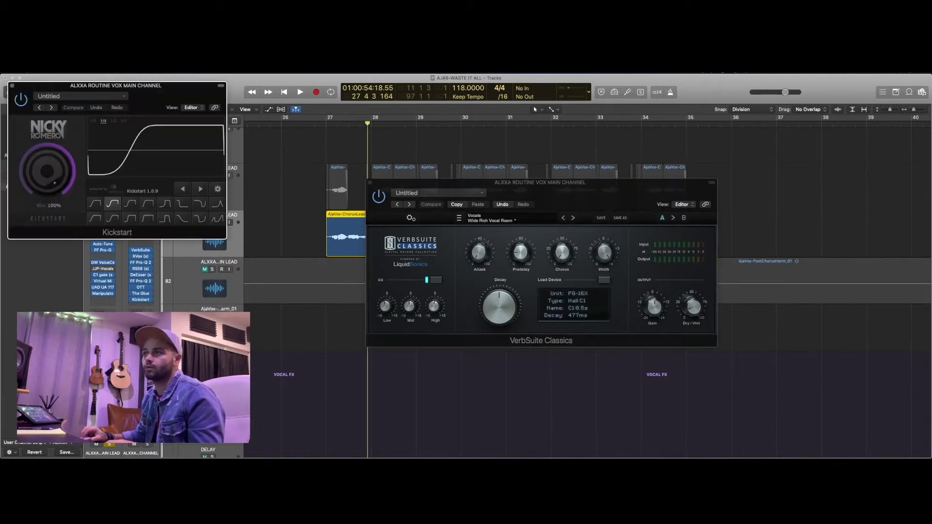
{"action": "left_click_drag", "start_coordinate": [75, 89], "coordinate": [301, 168]}
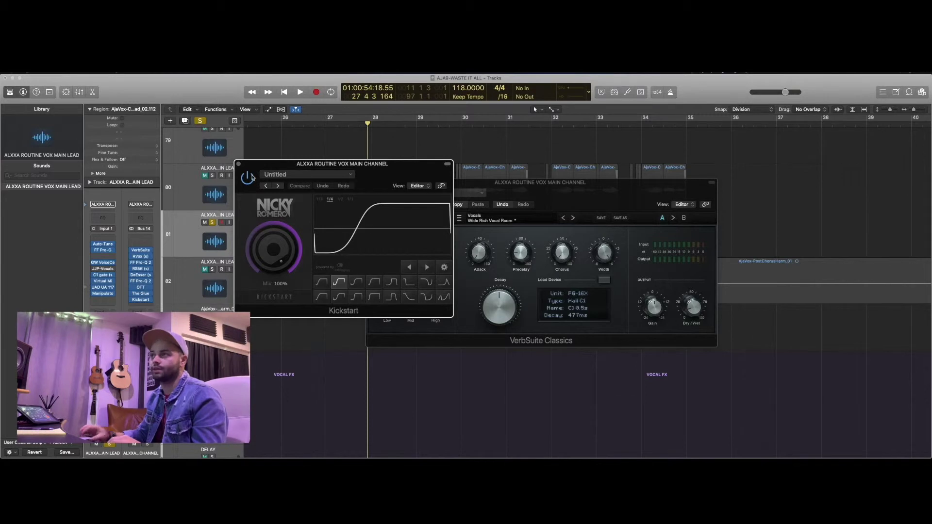
{"action": "left_click", "coordinate": [238, 164]}
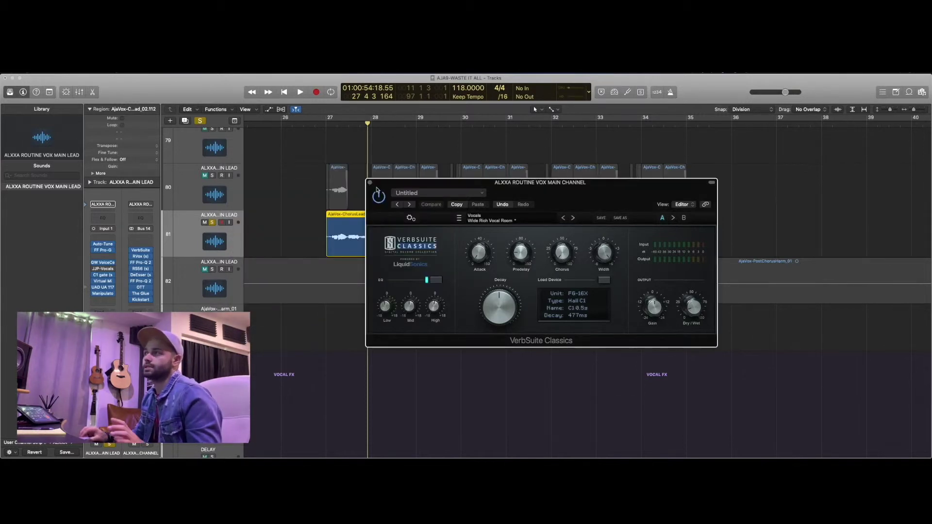
Step: Close VerbSuite Classics, solo lead vocal track 80 in place of track 81, and set the playhead to bar 27
{"action": "left_click", "coordinate": [369, 184]}
{"action": "left_click", "coordinate": [207, 204]}
{"action": "left_click", "coordinate": [212, 222]}
{"action": "left_click", "coordinate": [212, 175]}
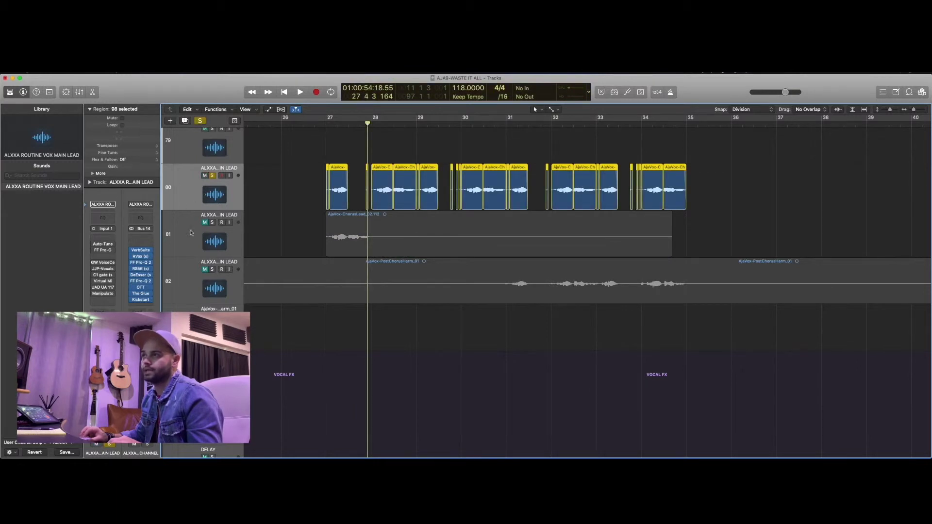
{"action": "left_click", "coordinate": [323, 122]}
{"action": "left_click", "coordinate": [891, 110]}
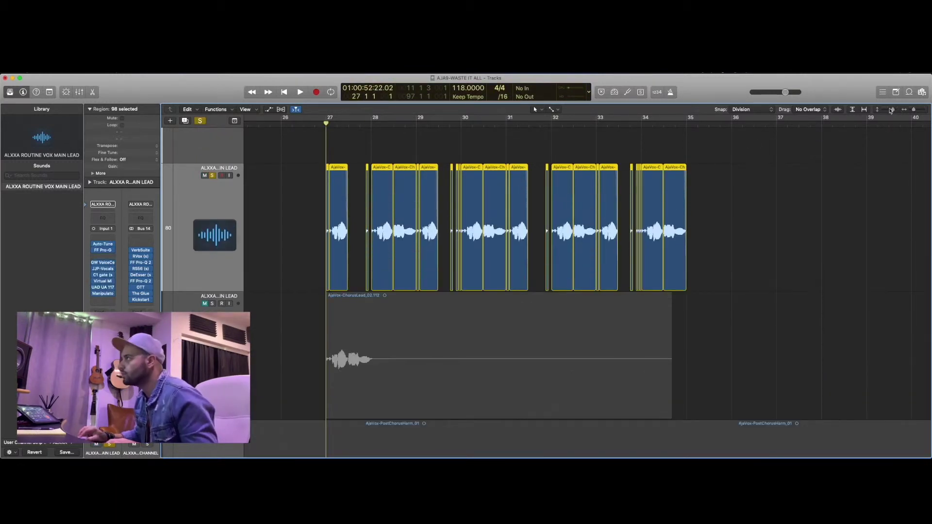
{"action": "left_click", "coordinate": [889, 110]}
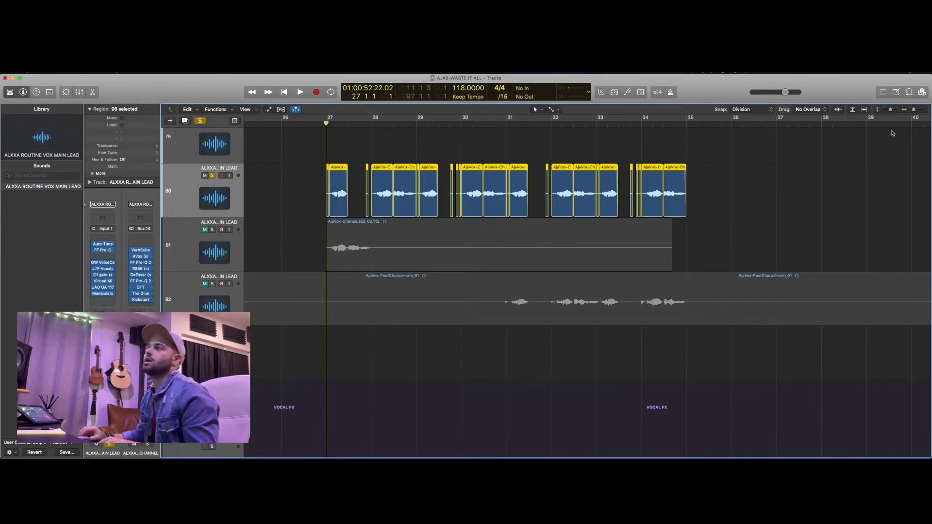
Step: Place the playhead at 27 3 1 1 and solo track 81 instead of track 80, with its ChorusLead region selected
{"action": "left_click_drag", "start_coordinate": [889, 110], "coordinate": [916, 110]}
{"action": "scroll", "coordinate": [423, 224], "scroll_direction": "left", "scroll_amount": 3}
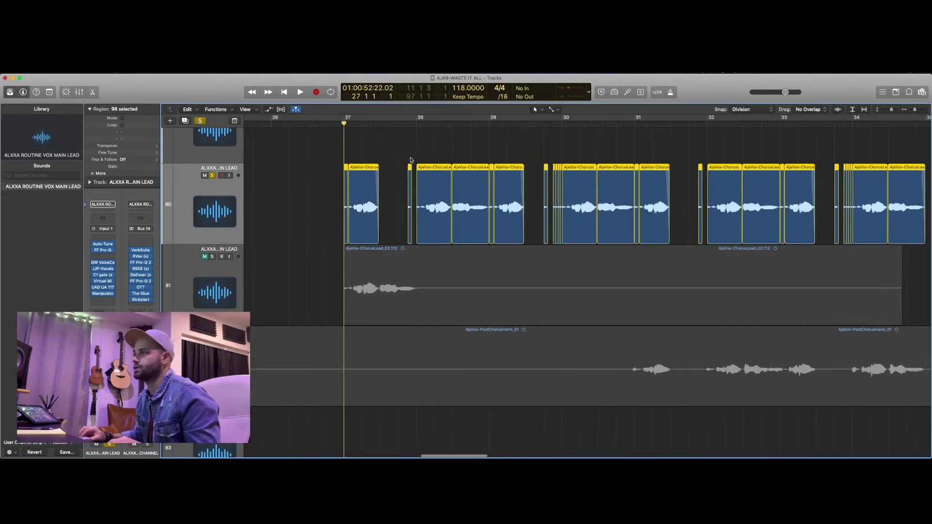
{"action": "scroll", "coordinate": [420, 209], "scroll_direction": "left", "scroll_amount": 2}
{"action": "scroll", "coordinate": [423, 187], "scroll_direction": "right", "scroll_amount": 4}
{"action": "left_click", "coordinate": [370, 125]}
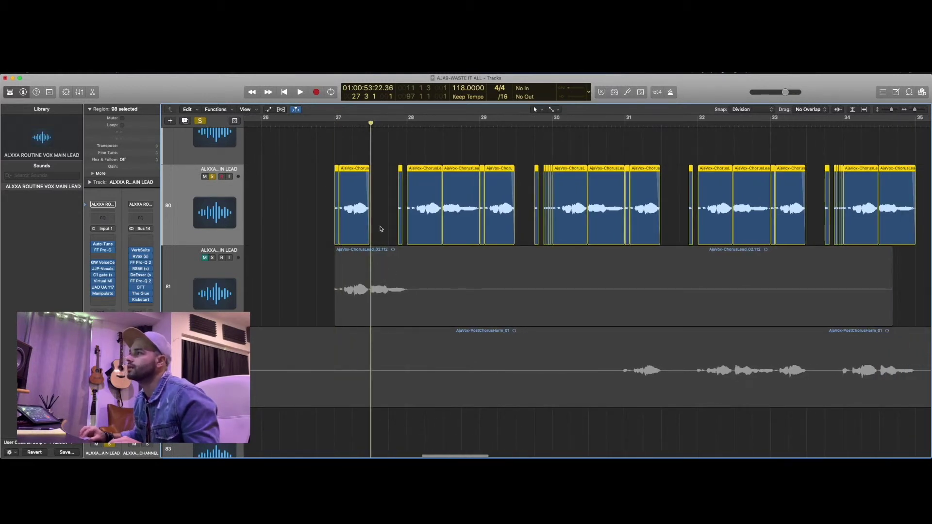
{"action": "right_click", "coordinate": [387, 275]}
{"action": "key", "text": "Escape"}
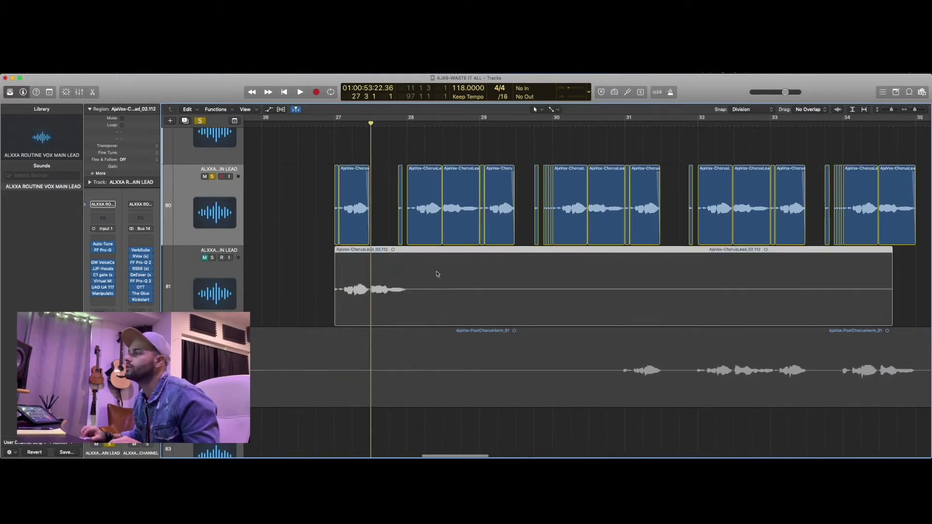
{"action": "left_click", "coordinate": [378, 275]}
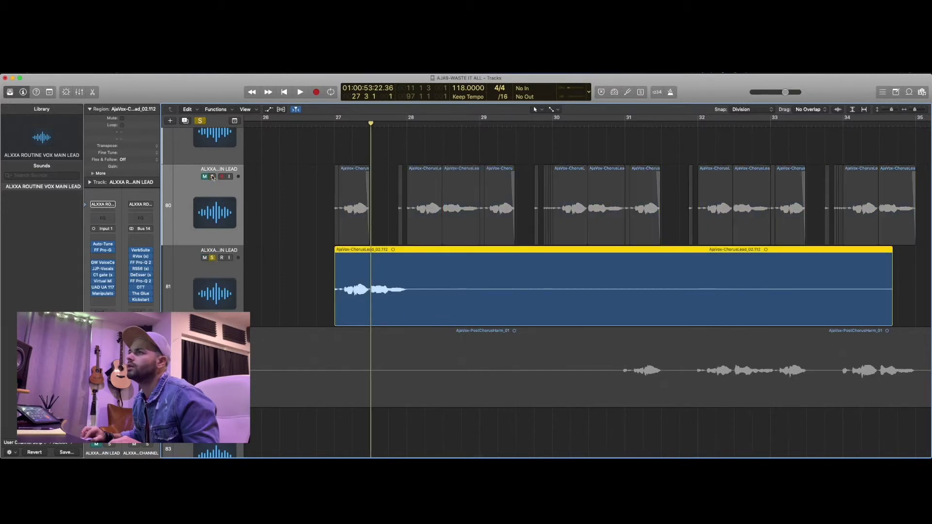
Step: Split the ChorusLead region on track 81 at 27 3 1 1 and again at 28 2 1 1
{"action": "right_click", "coordinate": [378, 274]}
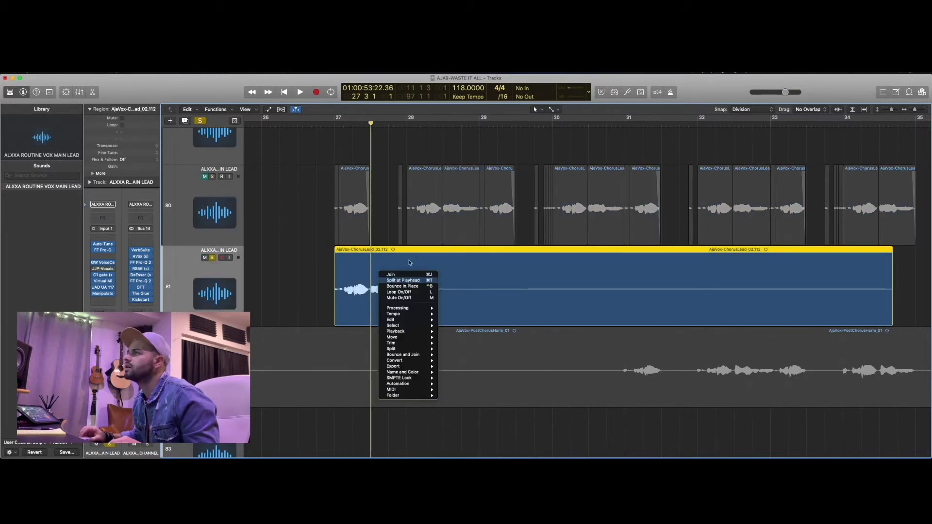
{"action": "left_click", "coordinate": [403, 349]}
{"action": "left_click", "coordinate": [420, 121]}
{"action": "right_click", "coordinate": [394, 267]}
{"action": "left_click", "coordinate": [396, 284]}
Step: Play the middle segment of the split ChorusLead region on soloed track 81
{"action": "key", "text": "space"}
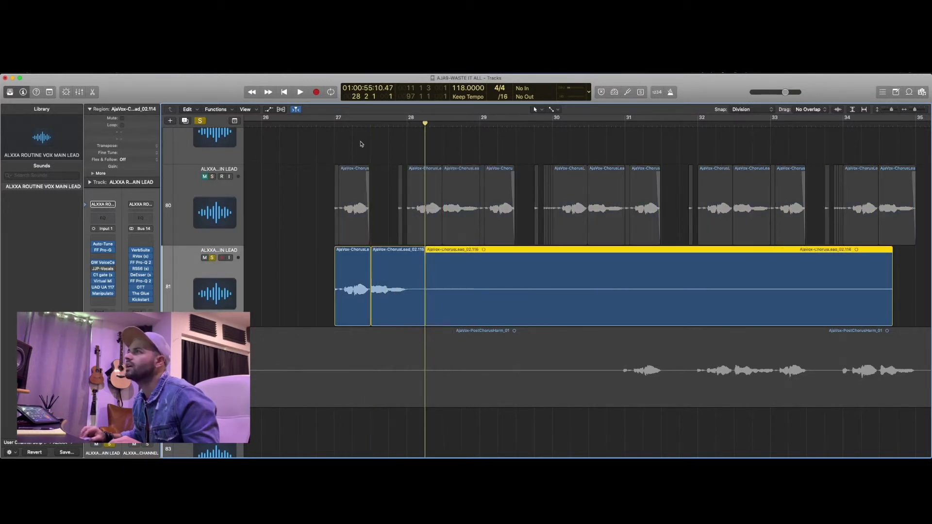
{"action": "left_click", "coordinate": [412, 306]}
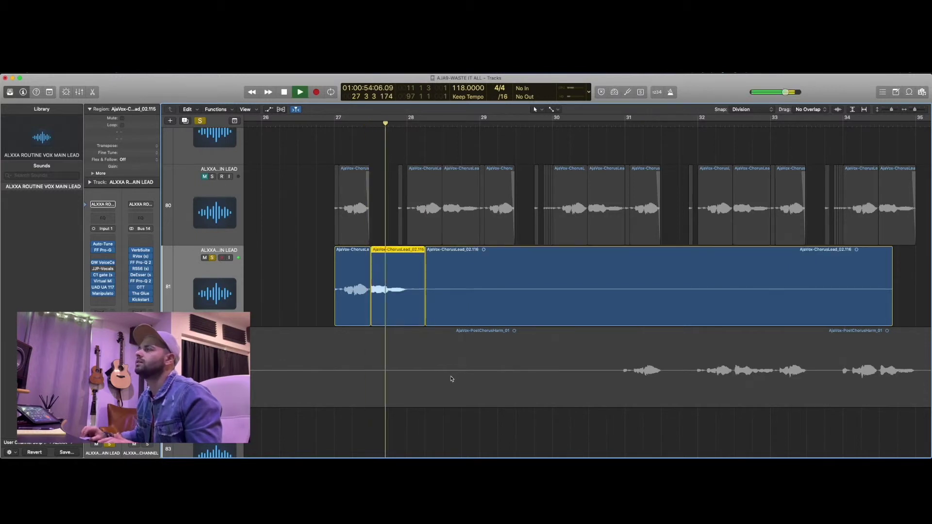
{"action": "key", "text": "space"}
Step: Mute track 81, solo lead vocal track 80 and play its edited chorus regions from bar 27
{"action": "left_click", "coordinate": [199, 121]}
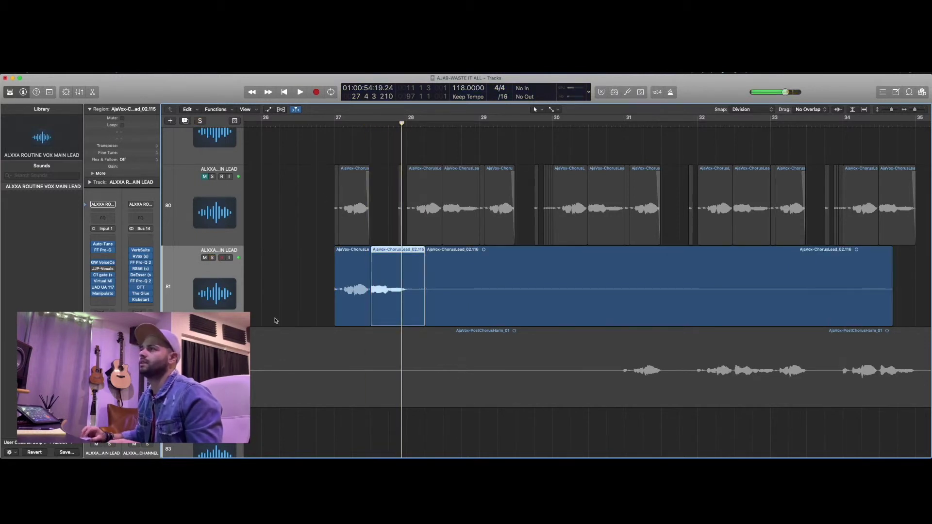
{"action": "left_click", "coordinate": [204, 258]}
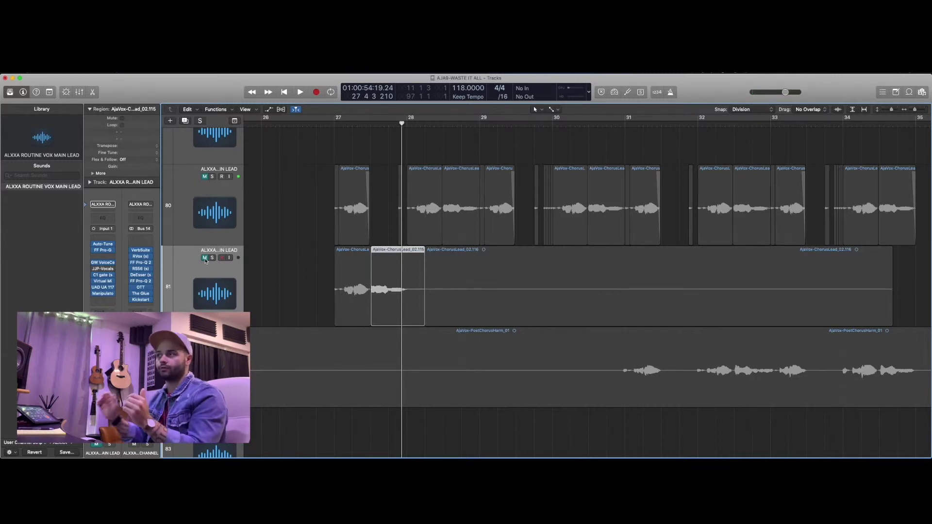
{"action": "left_click", "coordinate": [188, 183]}
{"action": "left_click", "coordinate": [212, 177]}
{"action": "left_click", "coordinate": [334, 122]}
{"action": "key", "text": "space"}
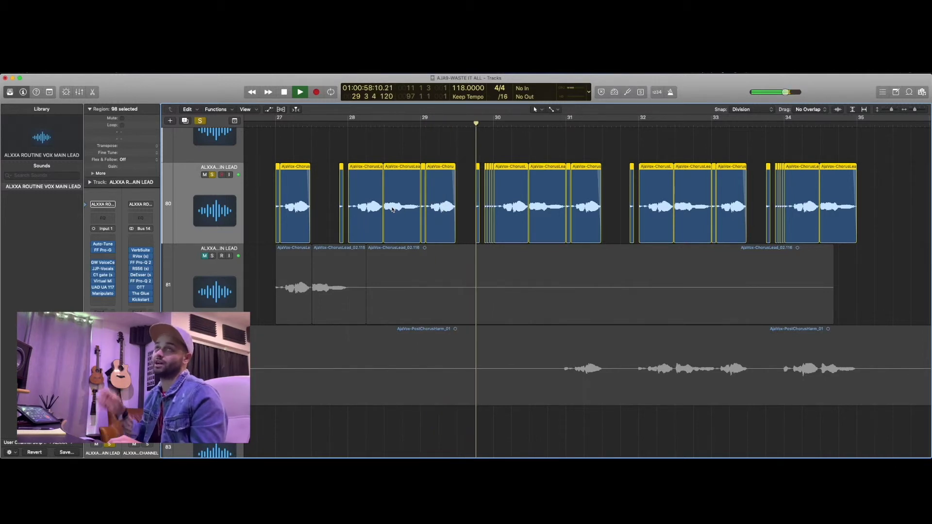
{"action": "key", "text": "space"}
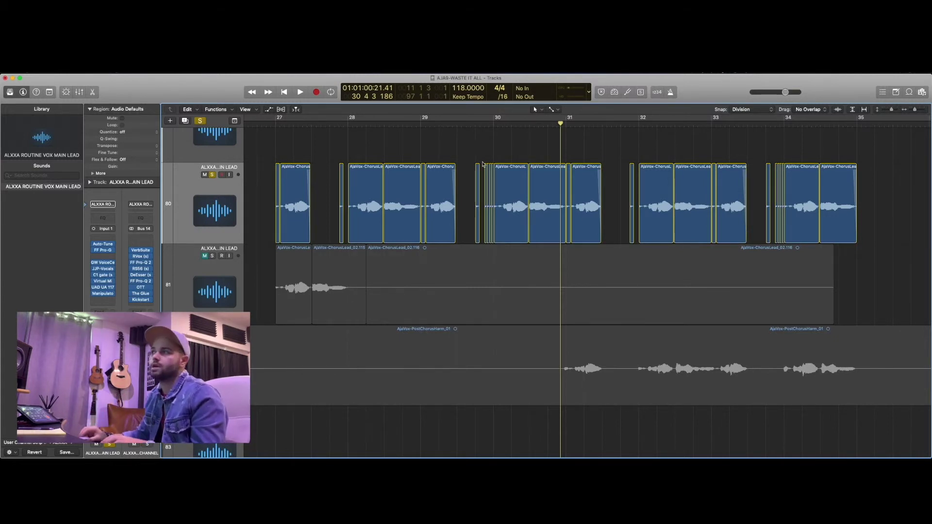
Step: Move the playhead back several bars and play the soloed chorus vocal on track 80 again
{"action": "key", "text": "comma"}
{"action": "key", "text": "comma"}
{"action": "key", "text": "comma"}
{"action": "key", "text": "comma"}
{"action": "left_click_drag", "start_coordinate": [892, 109], "coordinate": [912, 109]}
{"action": "key", "text": "space"}
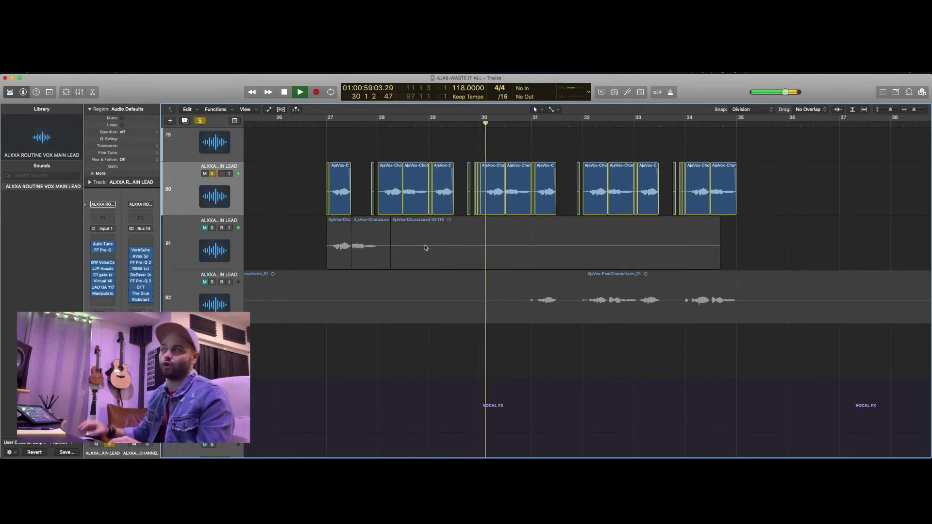
Step: Turn off solo and play the chorus in the full mix with lead vocal track 80
{"action": "left_click", "coordinate": [199, 120]}
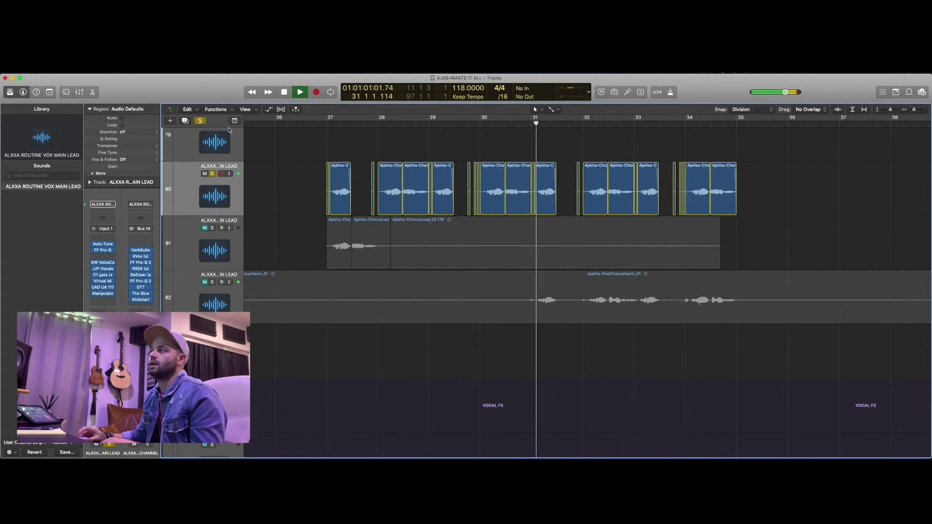
{"action": "scroll", "coordinate": [343, 138], "scroll_direction": "left", "scroll_amount": 2}
{"action": "key", "text": "space"}
{"action": "key", "text": "space"}
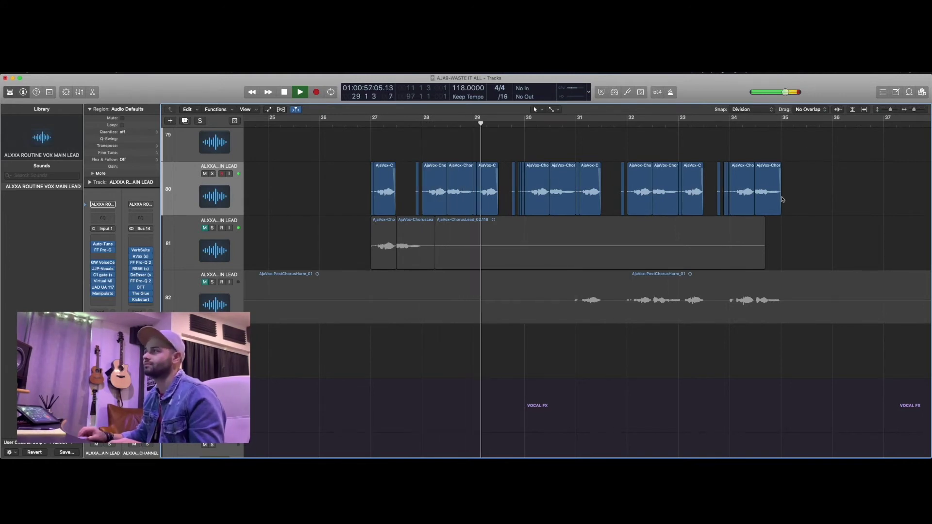
Step: Compare the full mix with lead vocal track 80 muted and unmuted during playback
{"action": "left_click", "coordinate": [205, 174]}
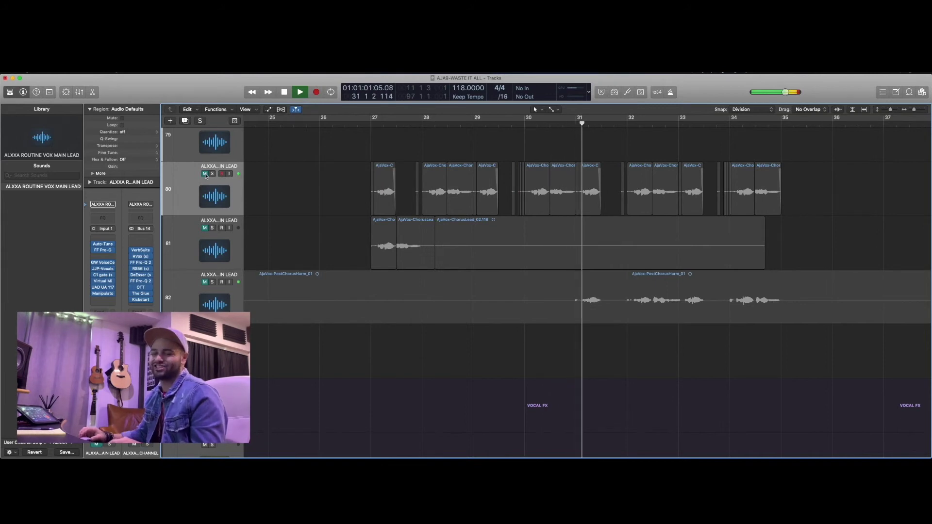
{"action": "left_click", "coordinate": [205, 175]}
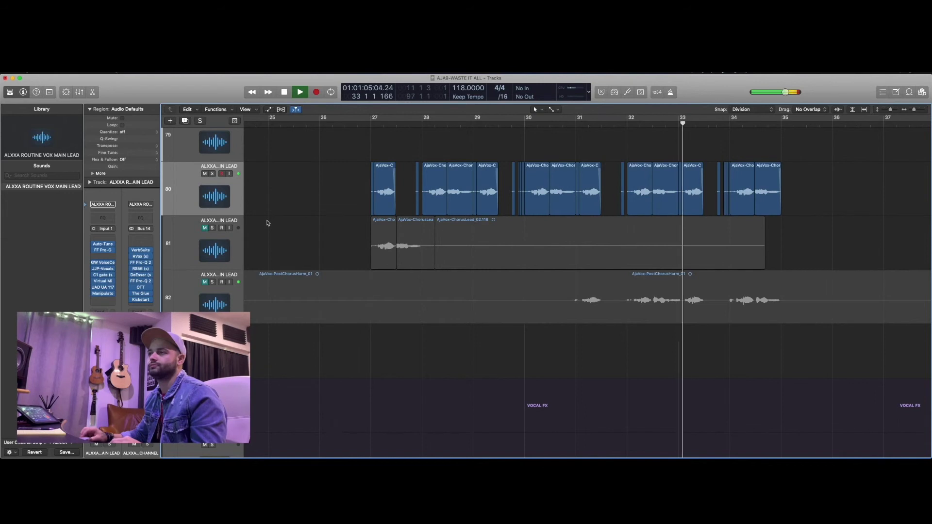
{"action": "key", "text": "space"}
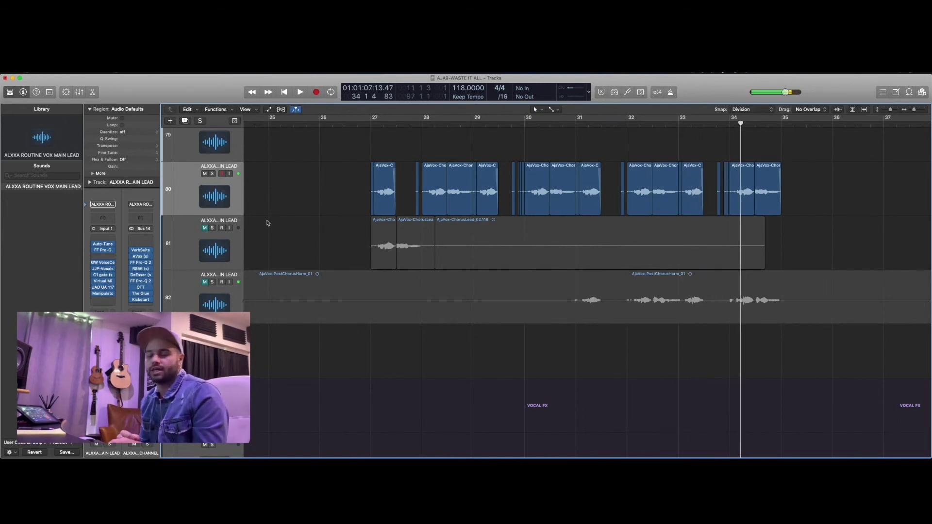